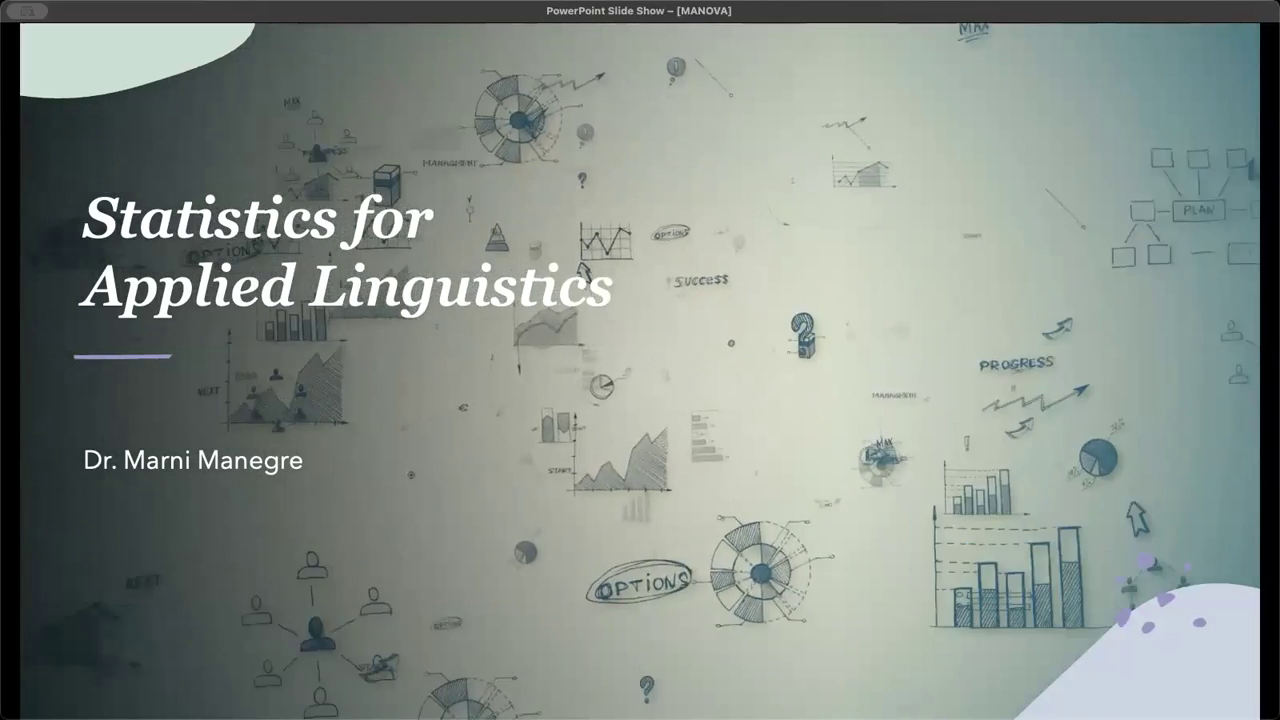
- Advance the slide show to the MANOVA section title slide
{"action": "key", "text": "Right"}
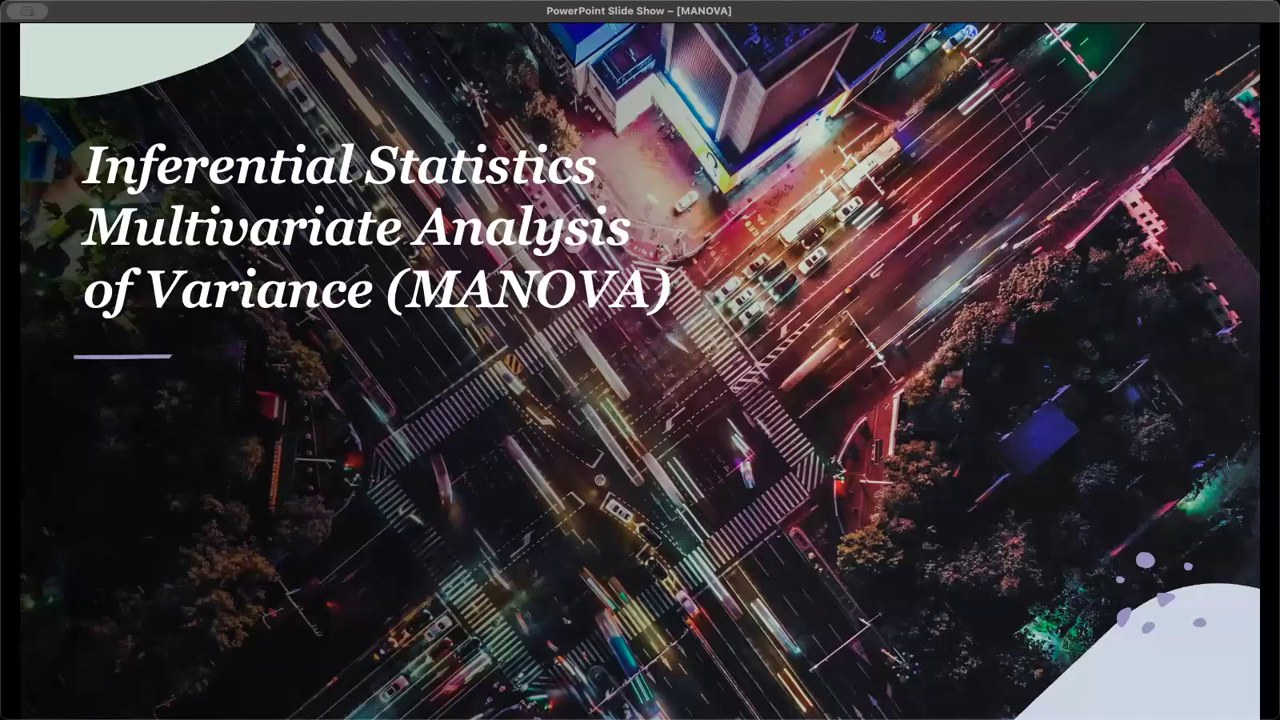
- Advance to the MANOVA definition slide listing the research questions
{"action": "key", "text": "Right"}
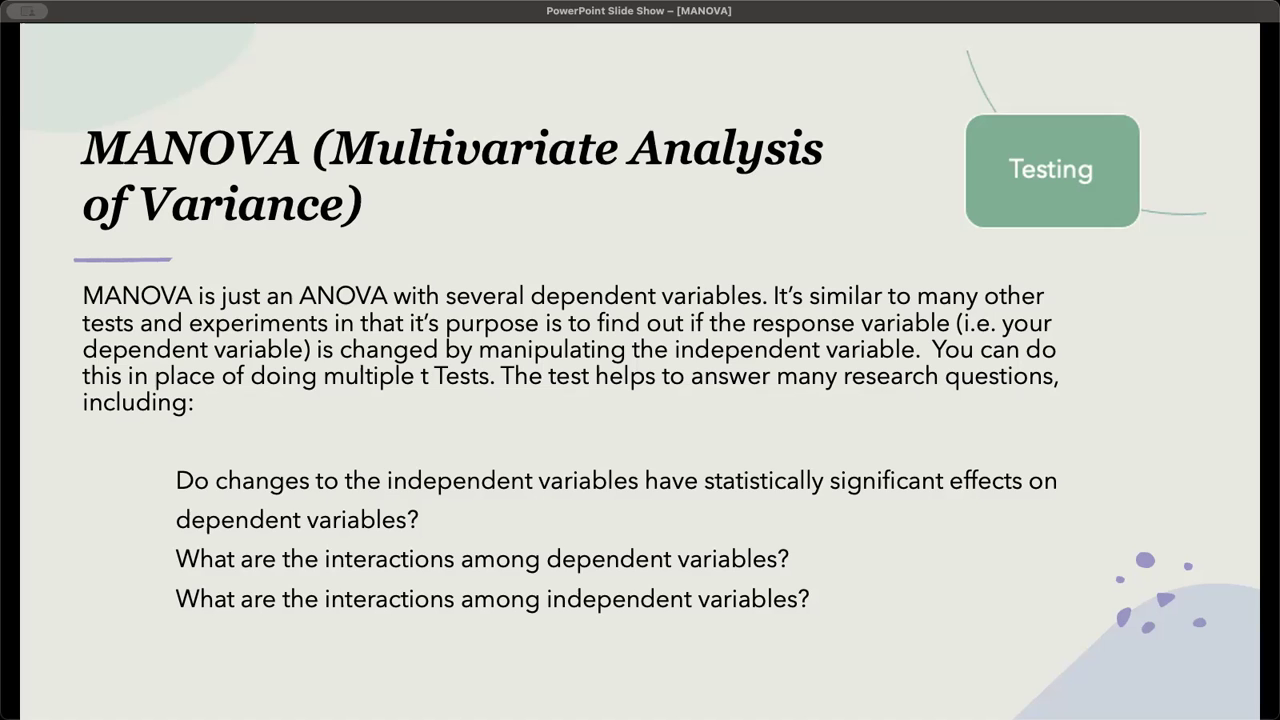
{"action": "key", "text": "Right"}
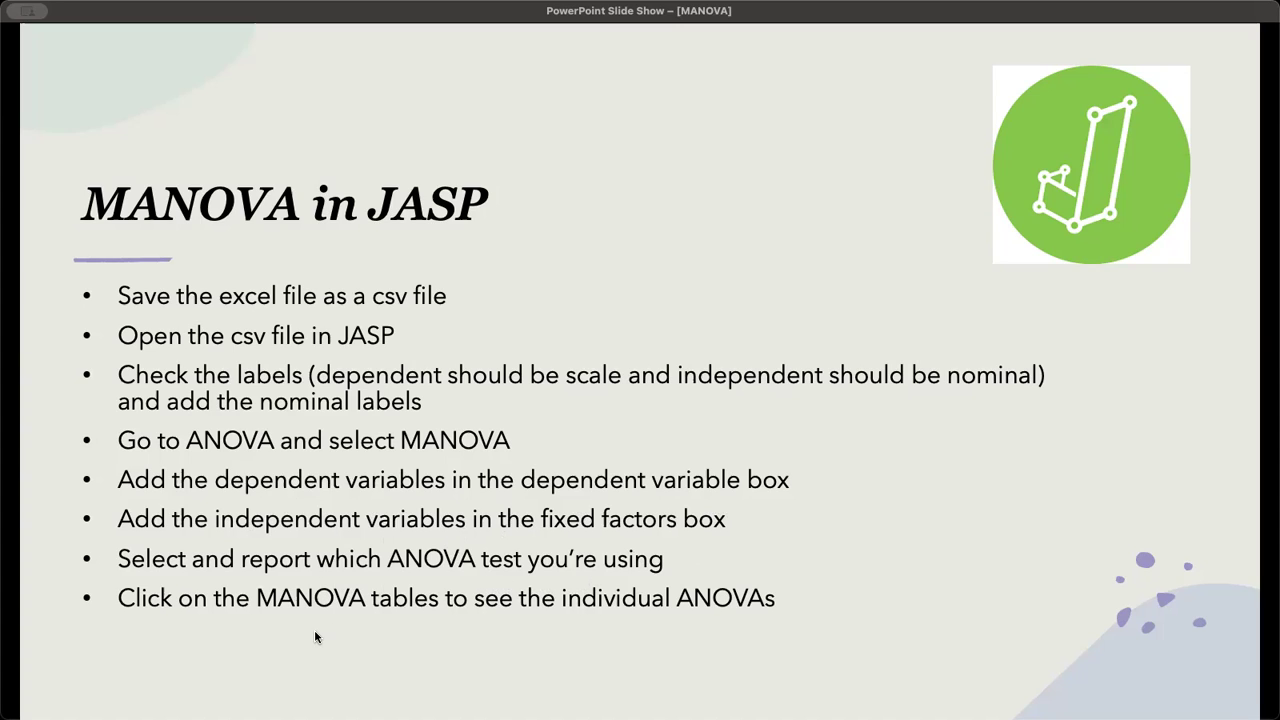
- Advance to the slide about saving the data as CSV
{"action": "left_click", "coordinate": [804, 601]}
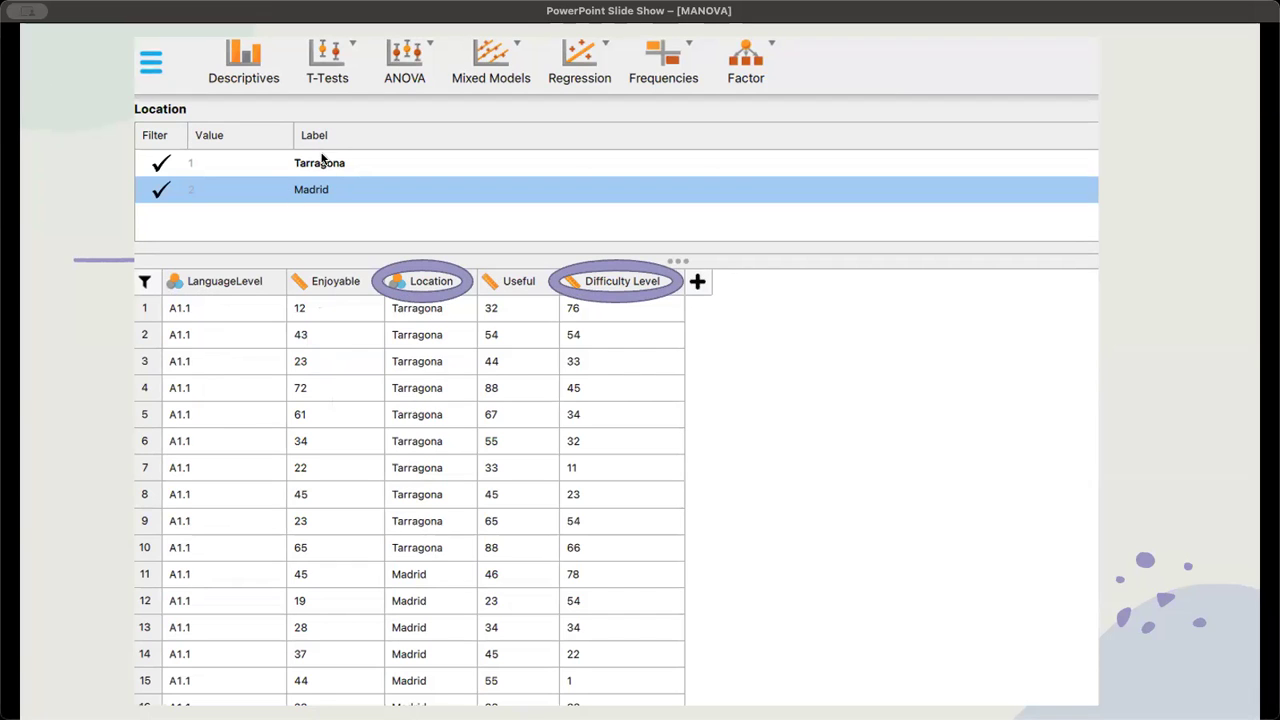
- Move past the choosing-MANOVA slide to the MANOVA setup and Pillai results slide
{"action": "key", "text": "Right"}
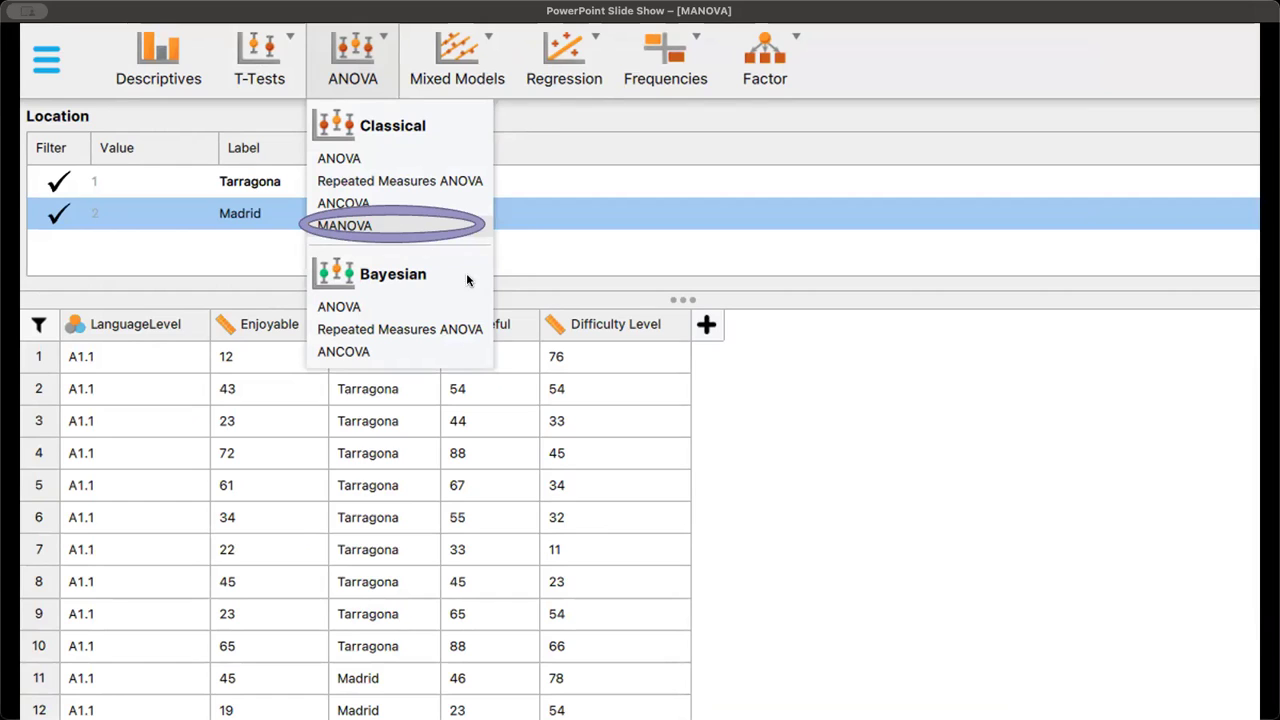
{"action": "key", "text": "Right"}
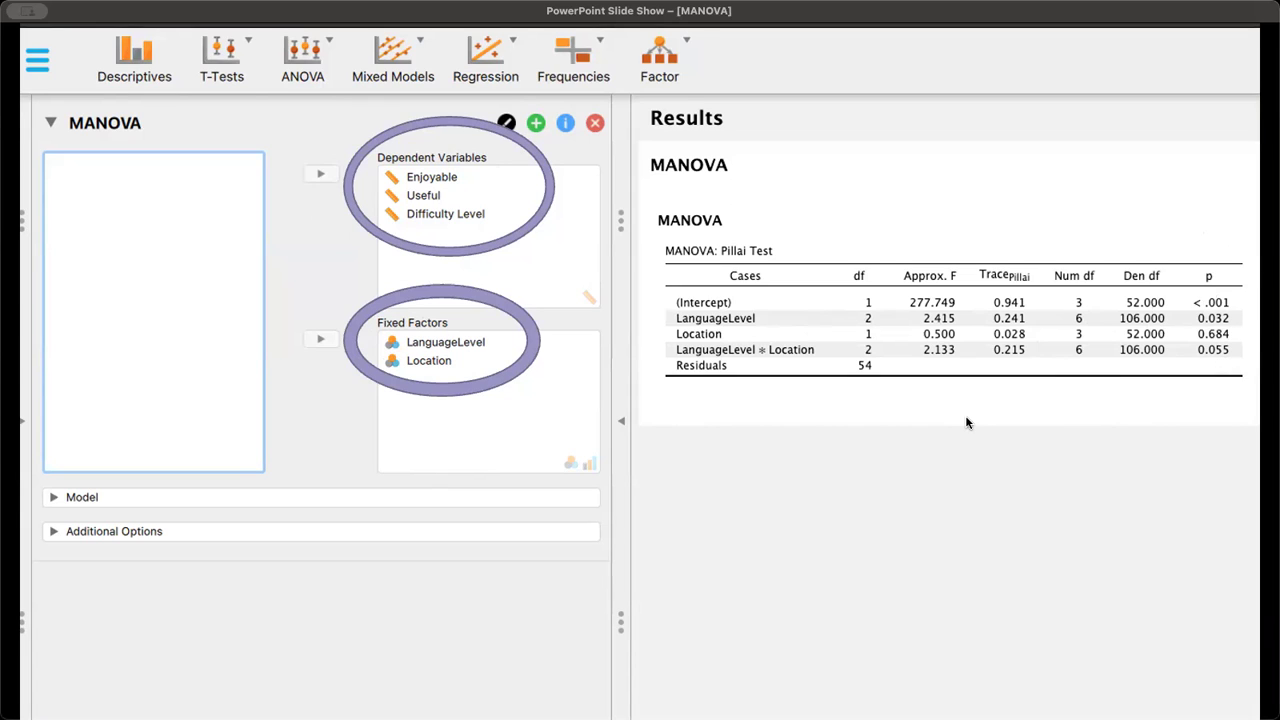
- Move past the Pillai test option slide to the individual ANOVA tables slide
{"action": "key", "text": "Right"}
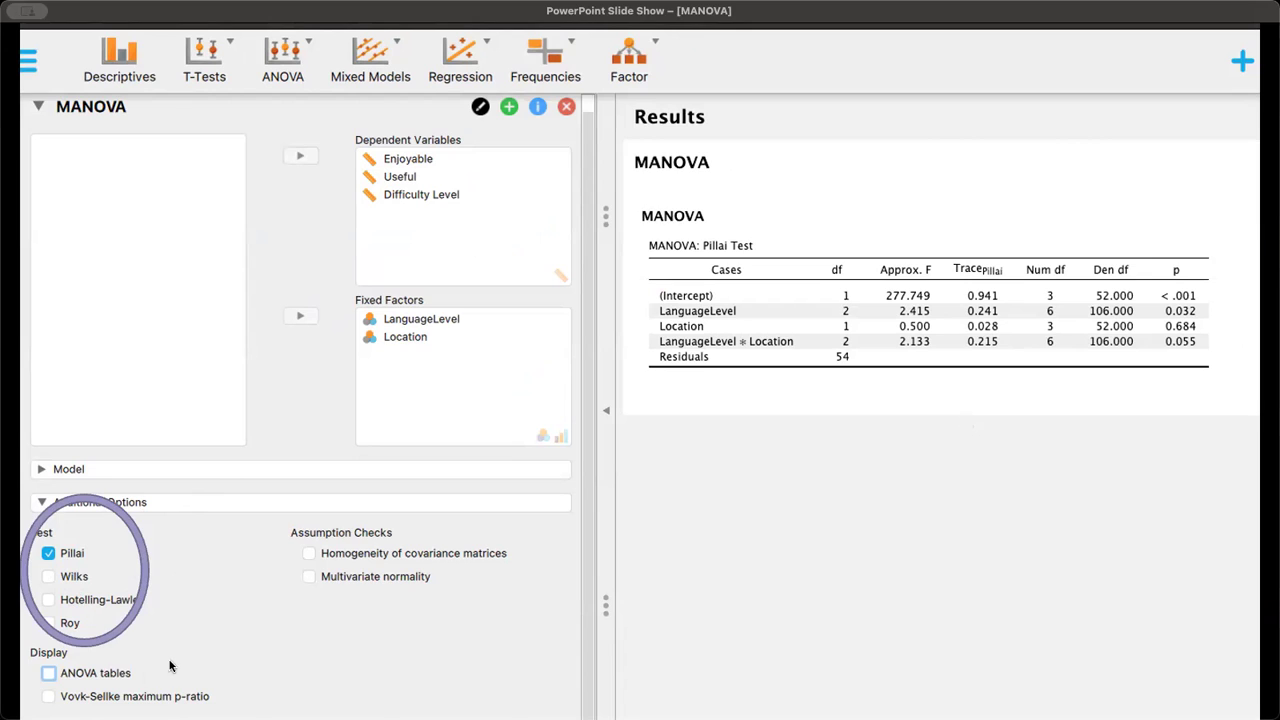
{"action": "left_click", "coordinate": [141, 680]}
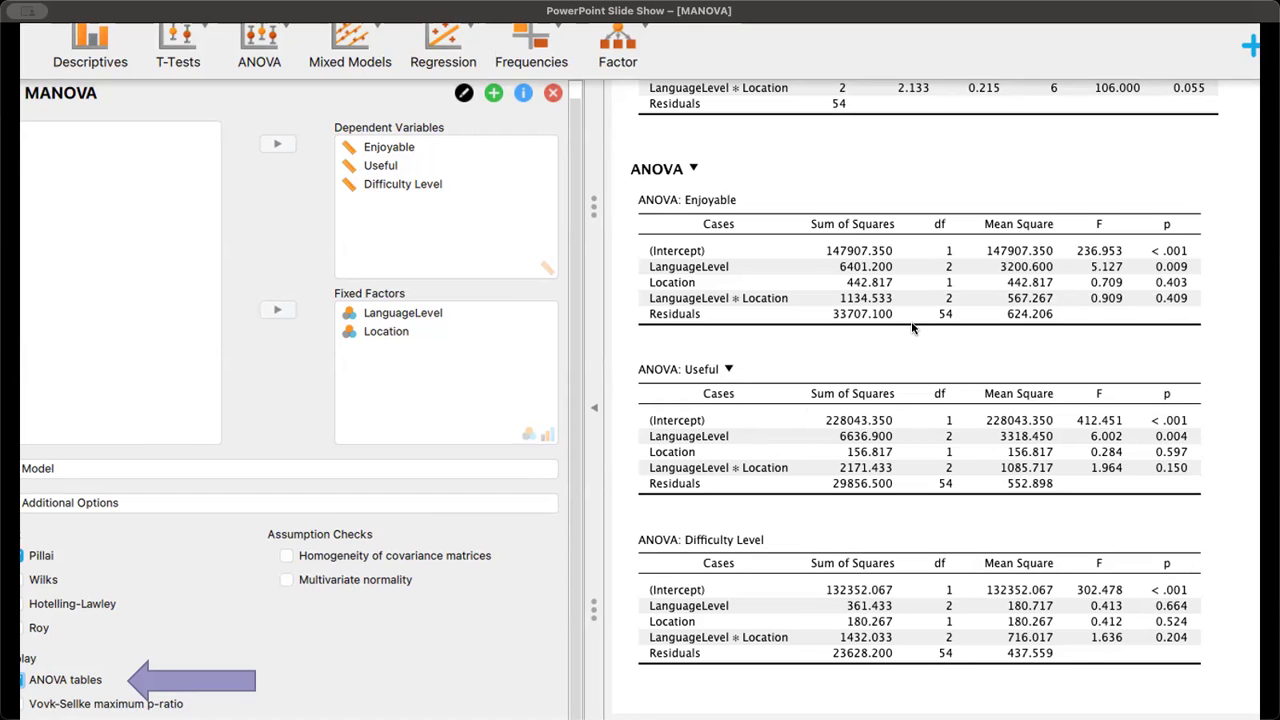
- Advance to the 'Interpret the Results' slide
{"action": "key", "text": "Right"}
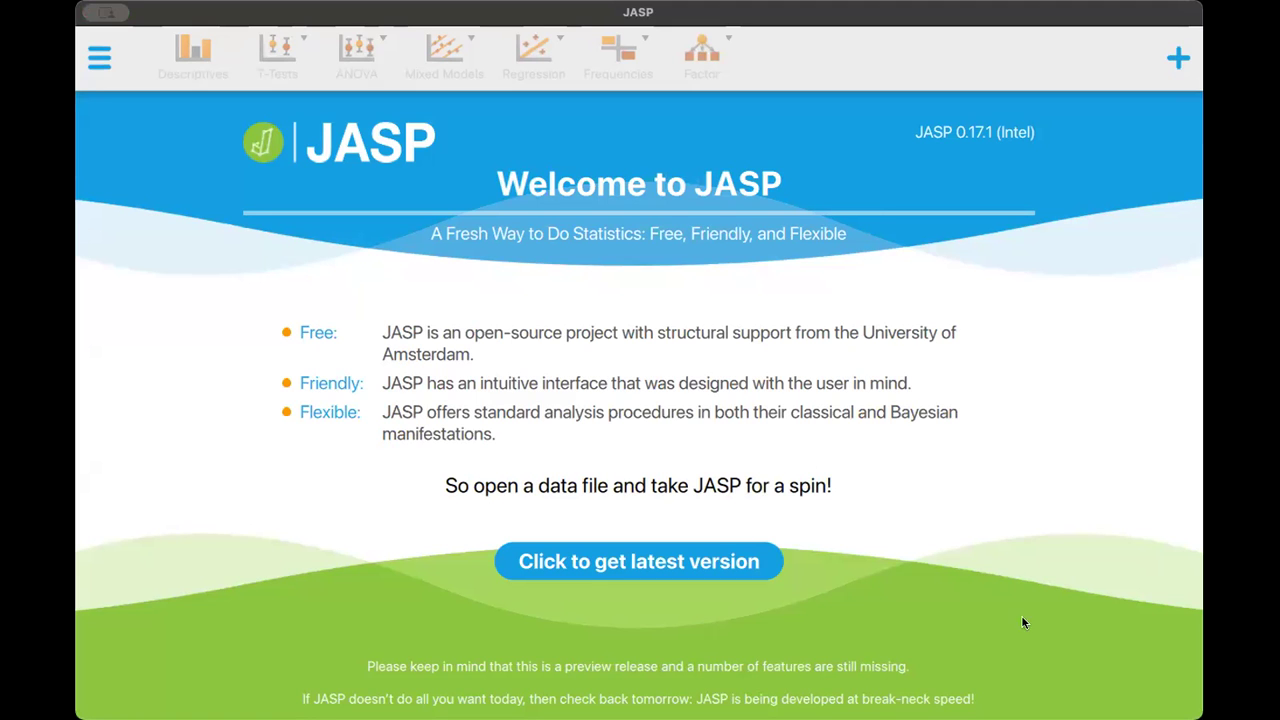
- Open the MANOVA example file from the Research Methods Example Data folder
{"action": "left_click", "coordinate": [99, 58]}
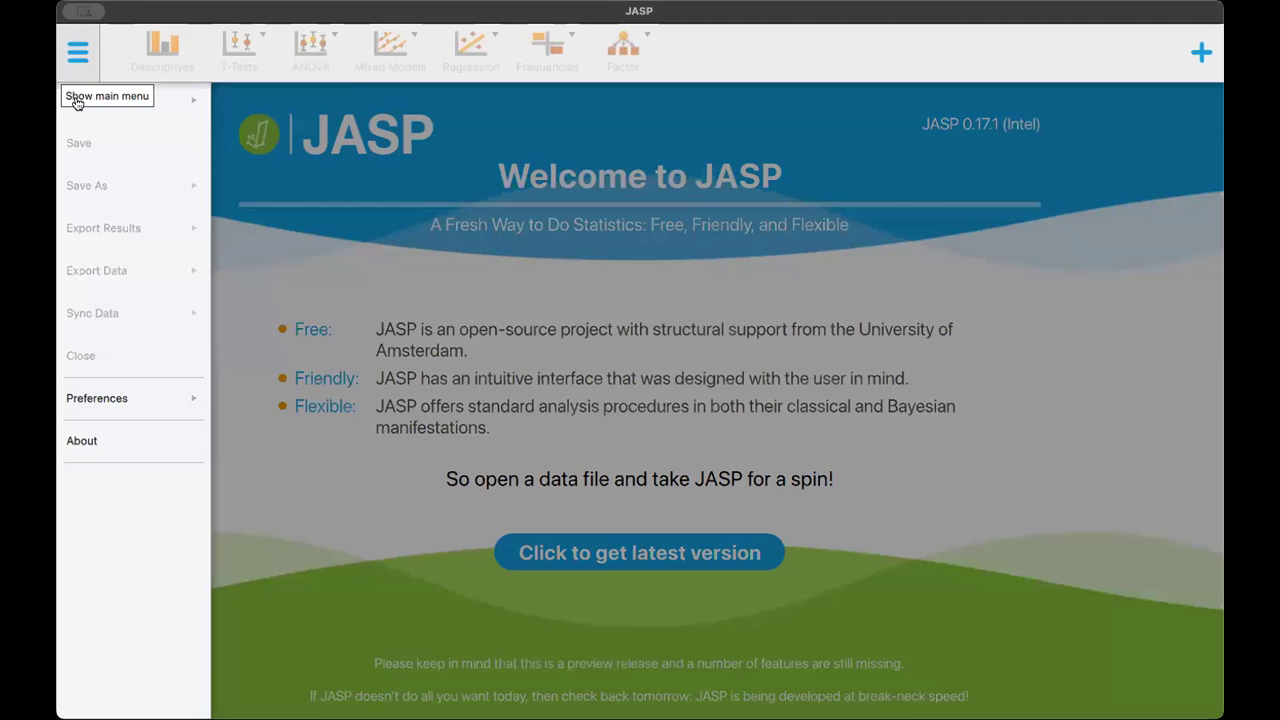
{"action": "left_click", "coordinate": [78, 101]}
{"action": "left_click", "coordinate": [237, 156]}
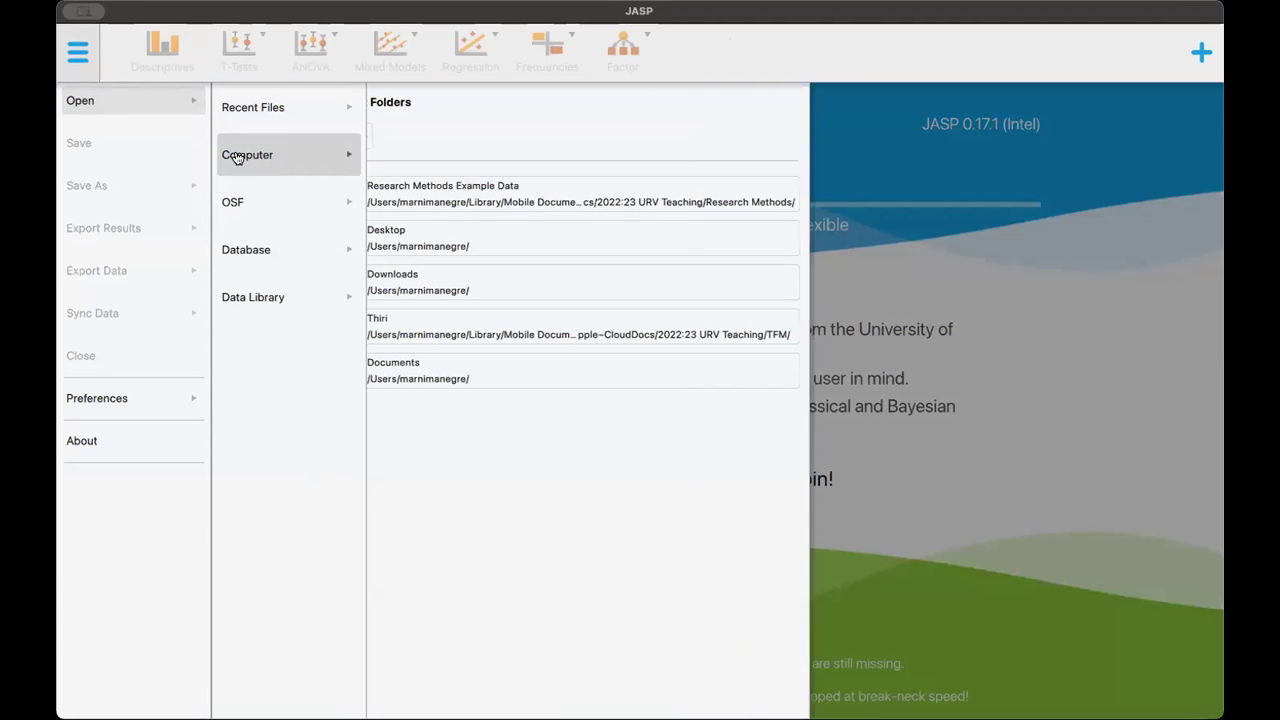
{"action": "left_click", "coordinate": [439, 195]}
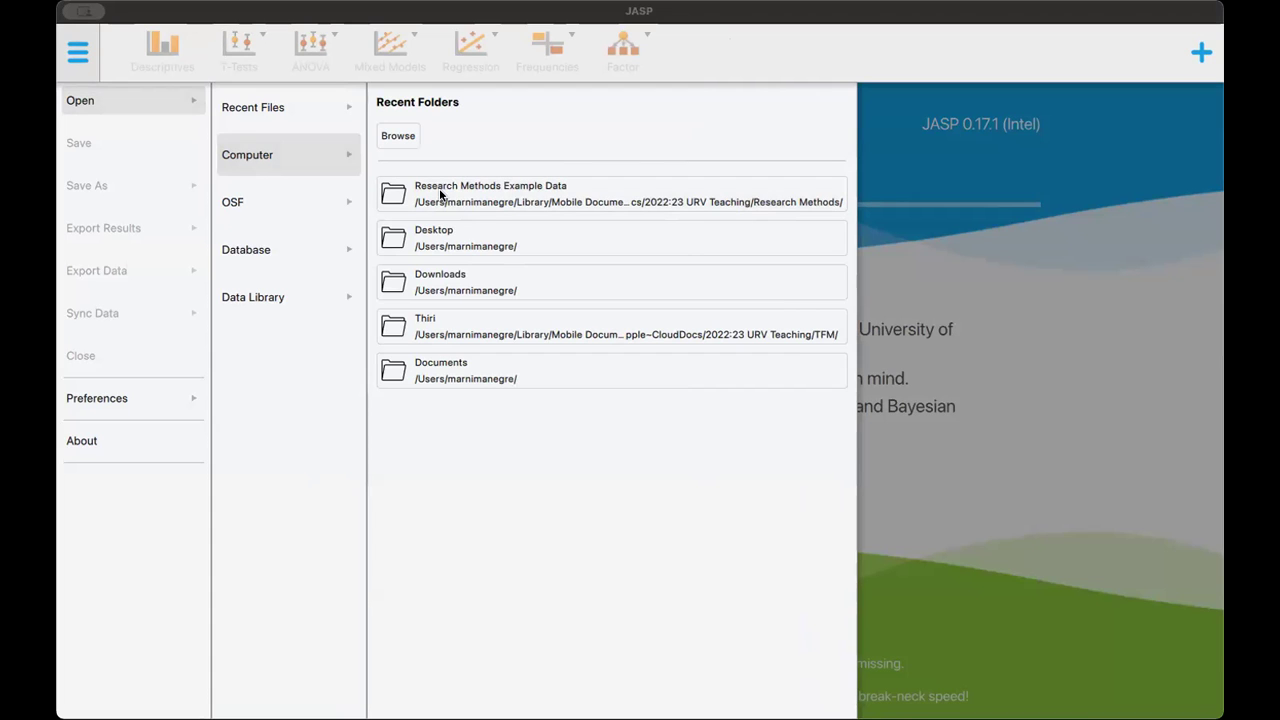
{"action": "left_click", "coordinate": [493, 201]}
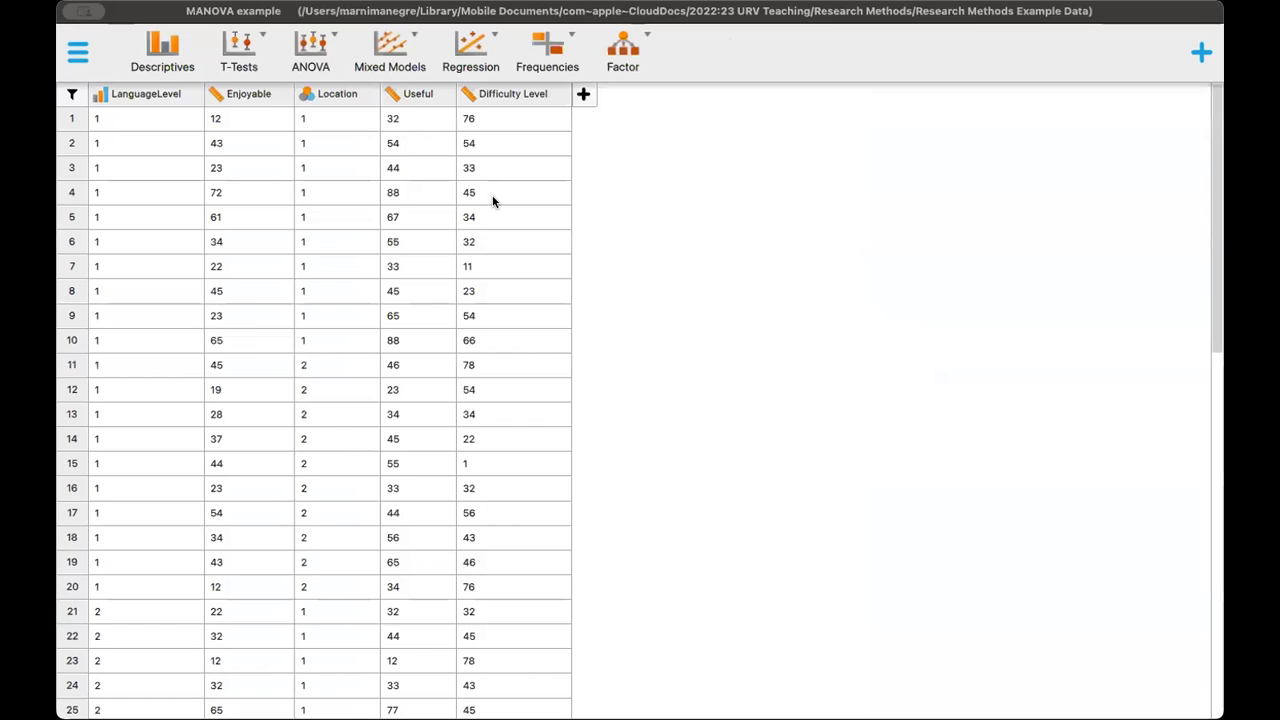
- Make LanguageLevel nominal and relabel its levels A1.1, A1.2 and A2
{"action": "left_click", "coordinate": [101, 103]}
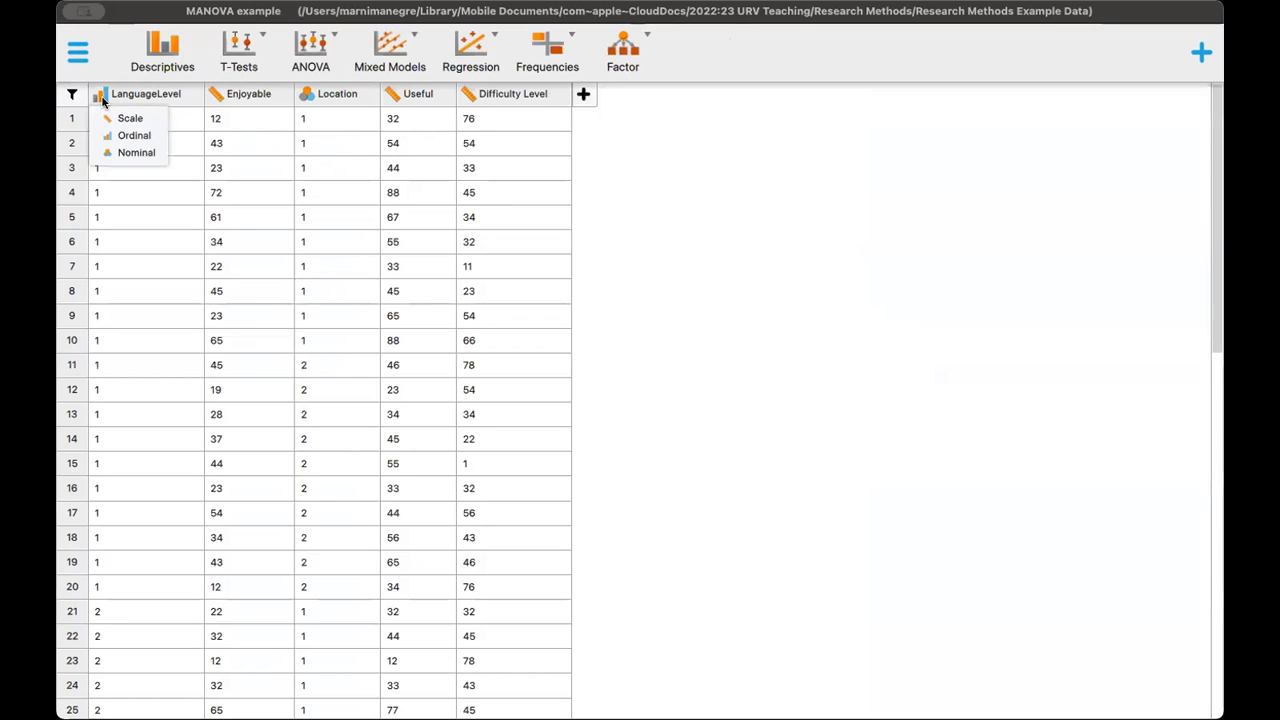
{"action": "left_click", "coordinate": [114, 147]}
{"action": "left_click", "coordinate": [152, 104]}
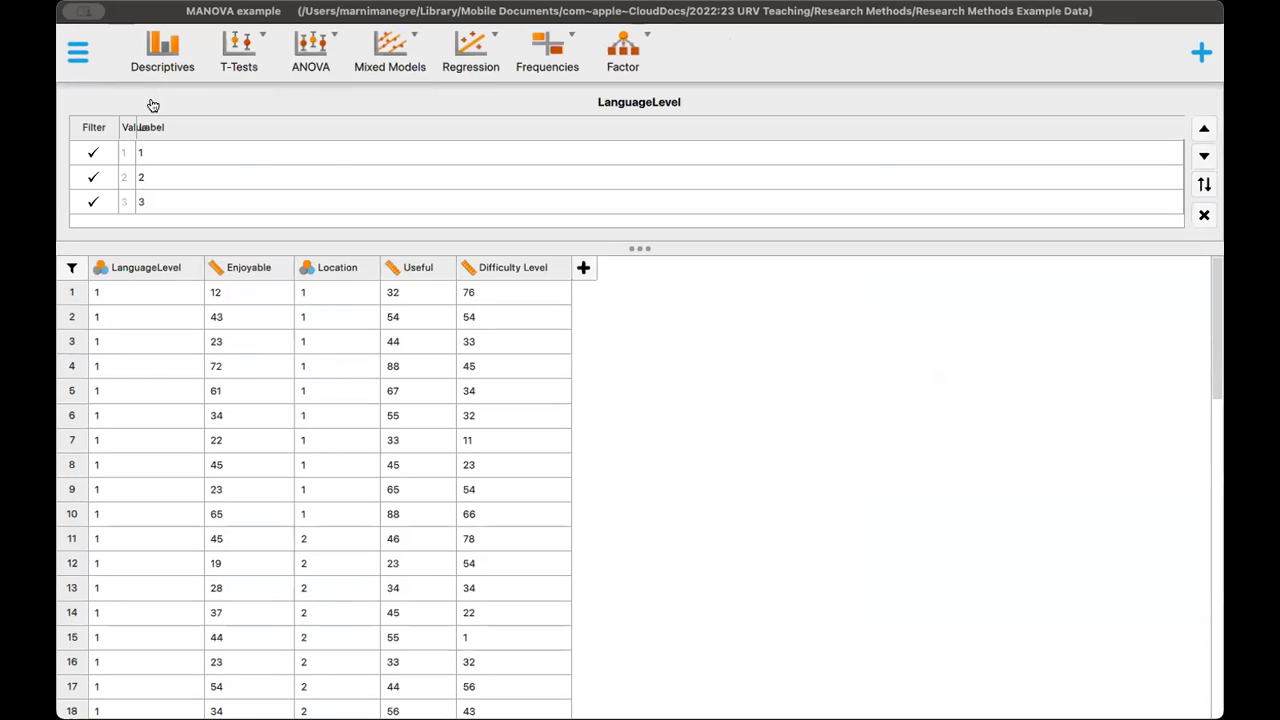
{"action": "left_click", "coordinate": [163, 152]}
{"action": "left_click", "coordinate": [160, 152]}
{"action": "key", "text": "BackSpace"}
{"action": "type", "text": "A1.1"}
{"action": "left_click", "coordinate": [143, 177]}
{"action": "key", "text": "BackSpace"}
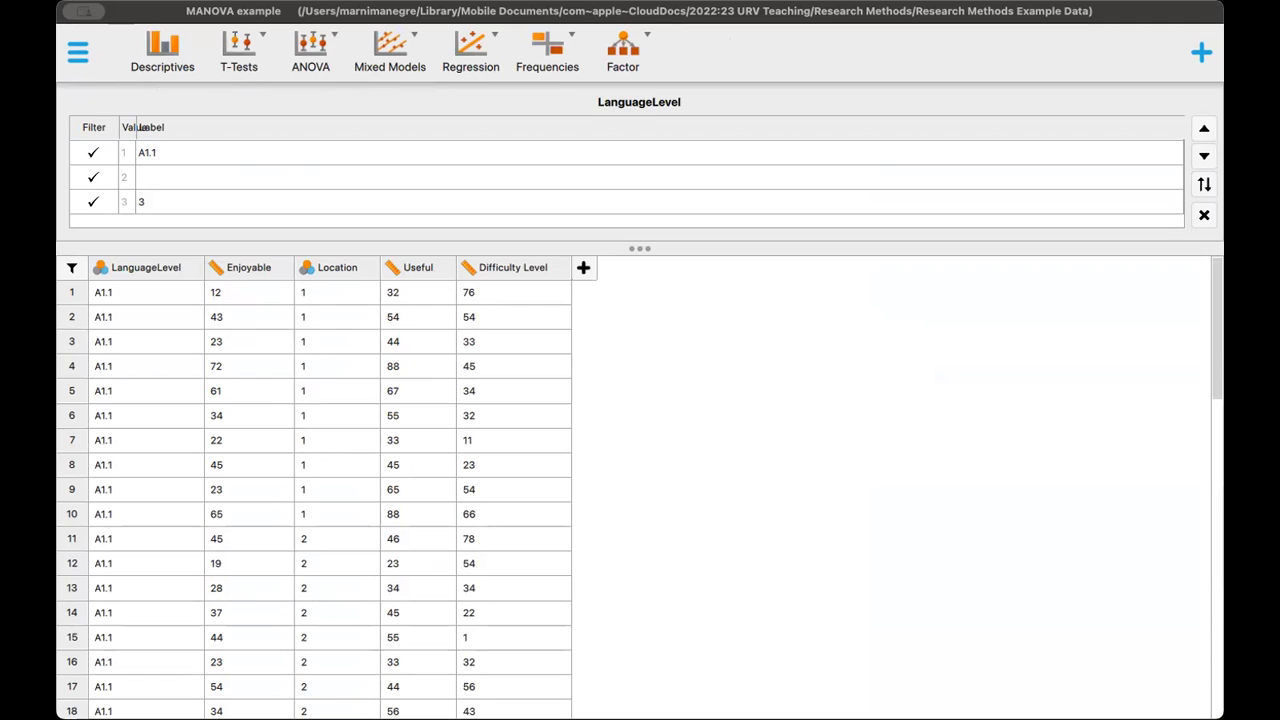
{"action": "type", "text": "A1.2"}
{"action": "double_click", "coordinate": [143, 201]}
{"action": "key", "text": "BackSpace"}
{"action": "type", "text": "A2"}
- Label Location values 1 and 2 as Tarragona and Madrid
{"action": "left_click", "coordinate": [322, 270]}
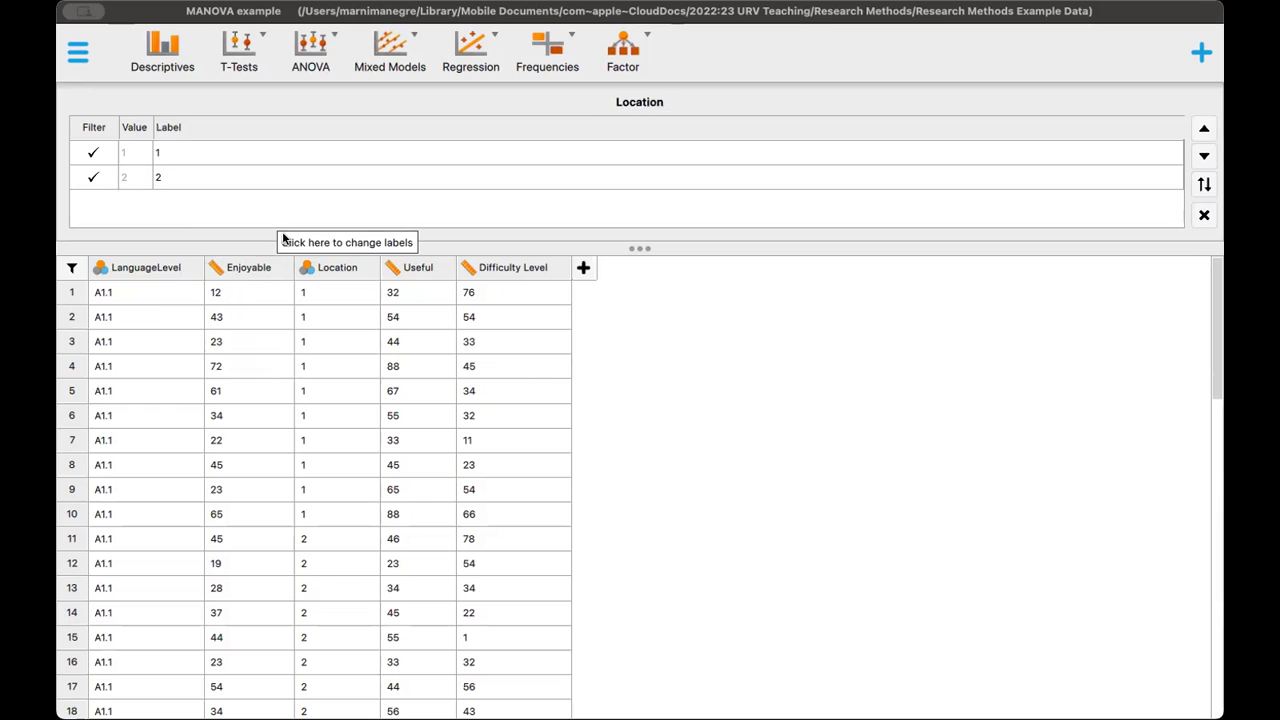
{"action": "left_click", "coordinate": [186, 154]}
{"action": "left_click", "coordinate": [186, 154]}
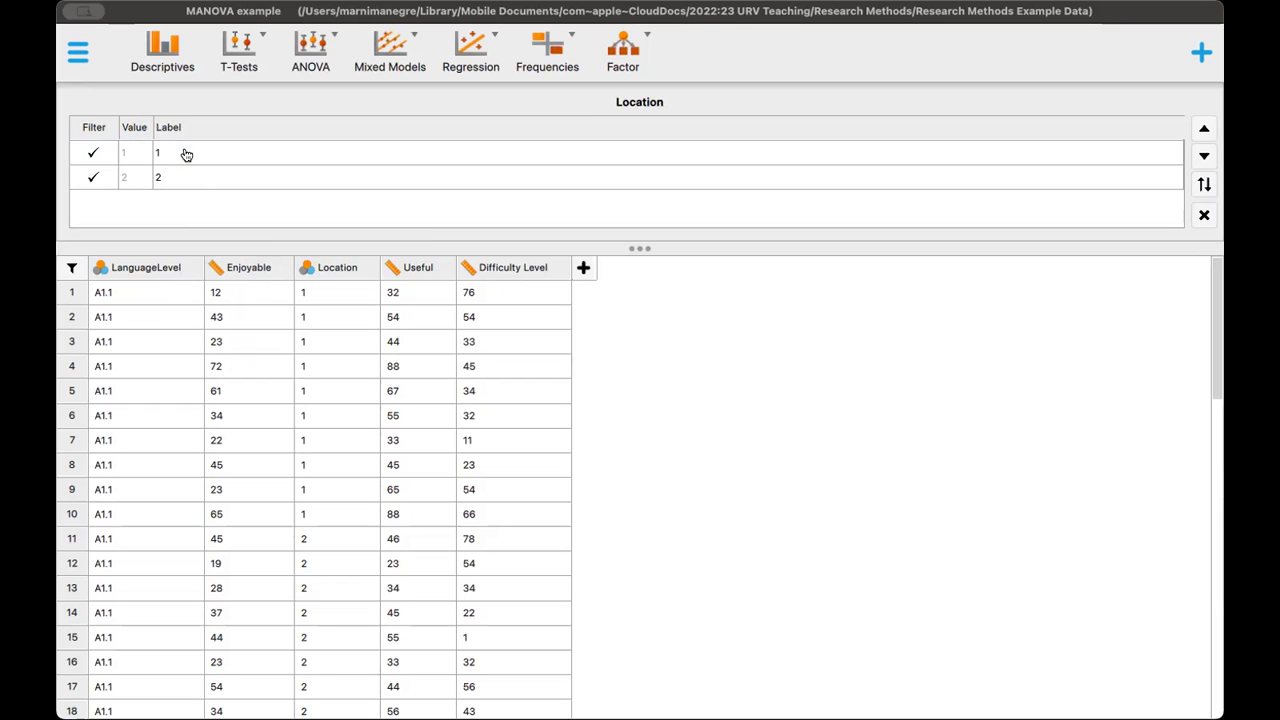
{"action": "key", "text": "BackSpace"}
{"action": "type", "text": "Tarragona"}
{"action": "left_click", "coordinate": [165, 177]}
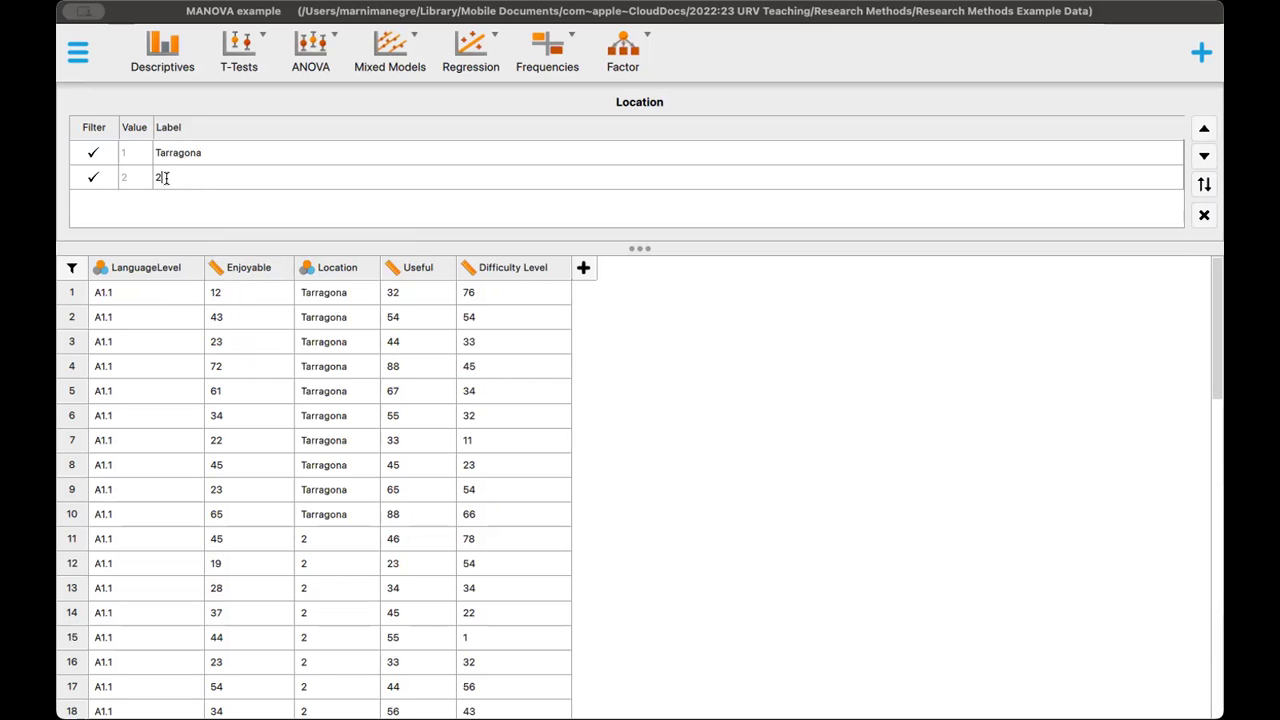
{"action": "key", "text": "BackSpace"}
{"action": "type", "text": "Madrid"}
{"action": "left_click", "coordinate": [237, 180]}
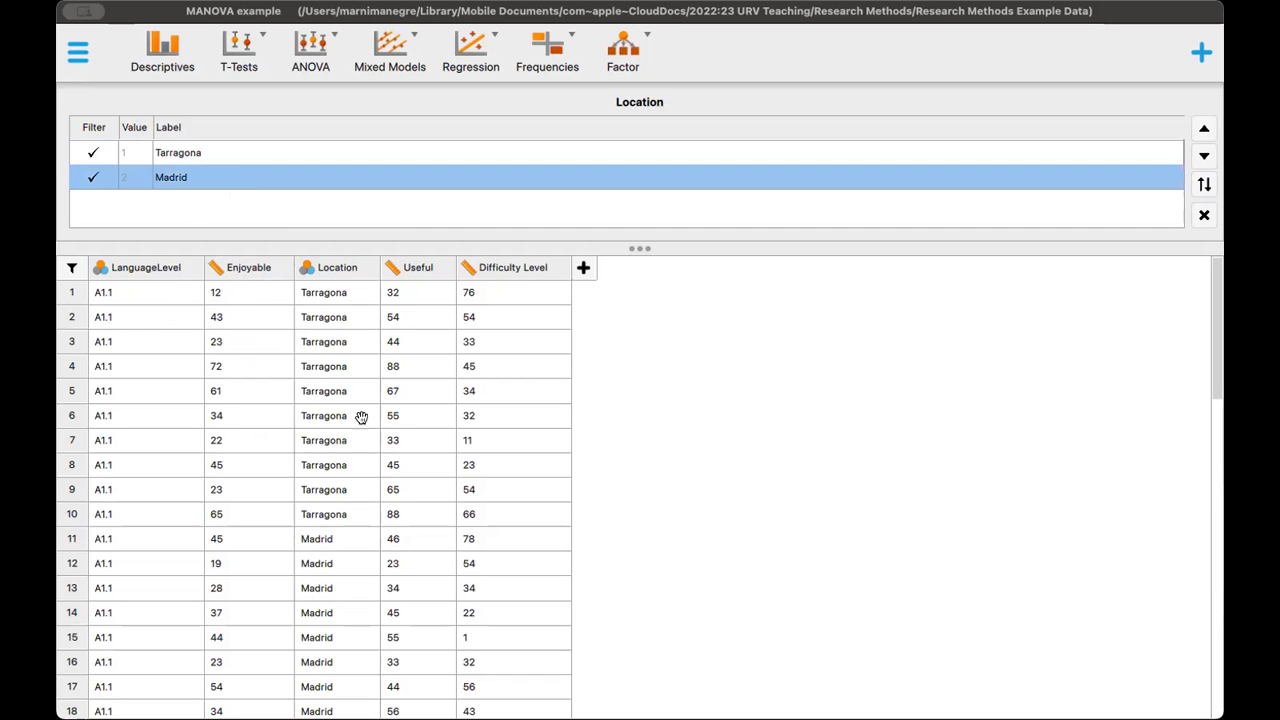
- Correct LanguageLevel's third level label to A2.1
{"action": "scroll", "coordinate": [380, 480], "scroll_direction": "down", "scroll_amount": 10}
{"action": "scroll", "coordinate": [251, 518], "scroll_direction": "down", "scroll_amount": 5}
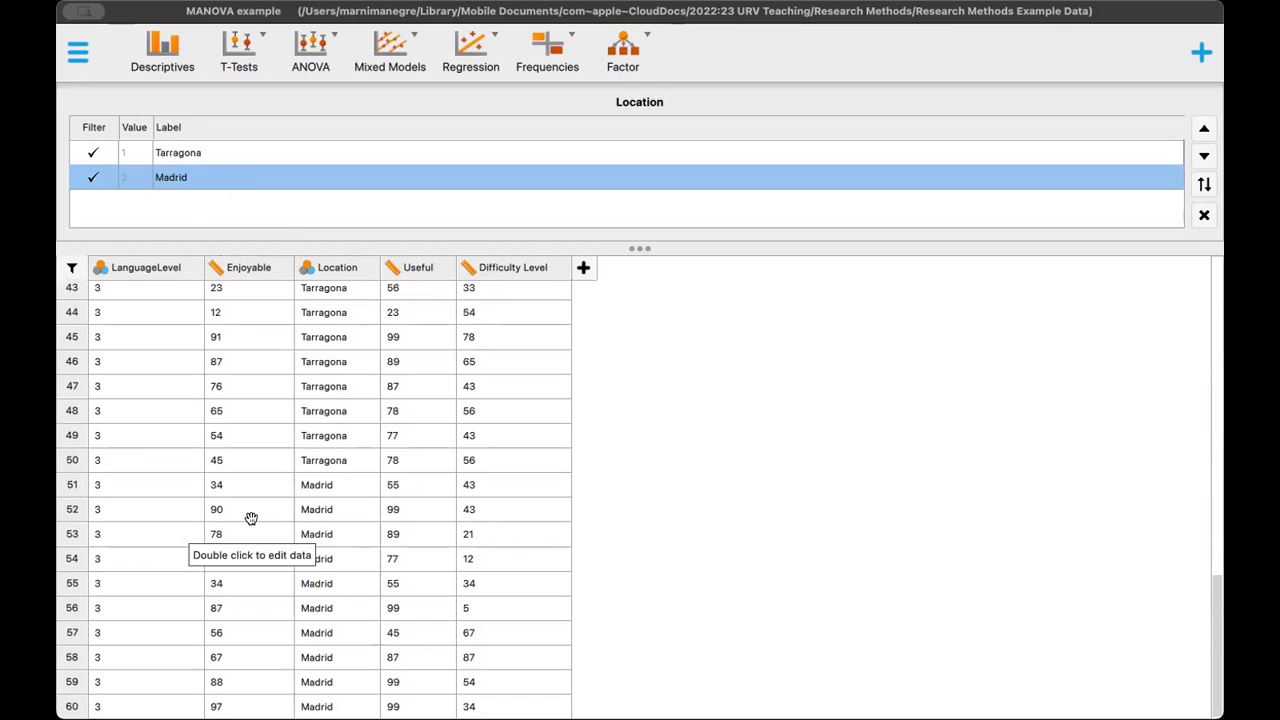
{"action": "left_click", "coordinate": [128, 269]}
{"action": "left_click", "coordinate": [159, 199]}
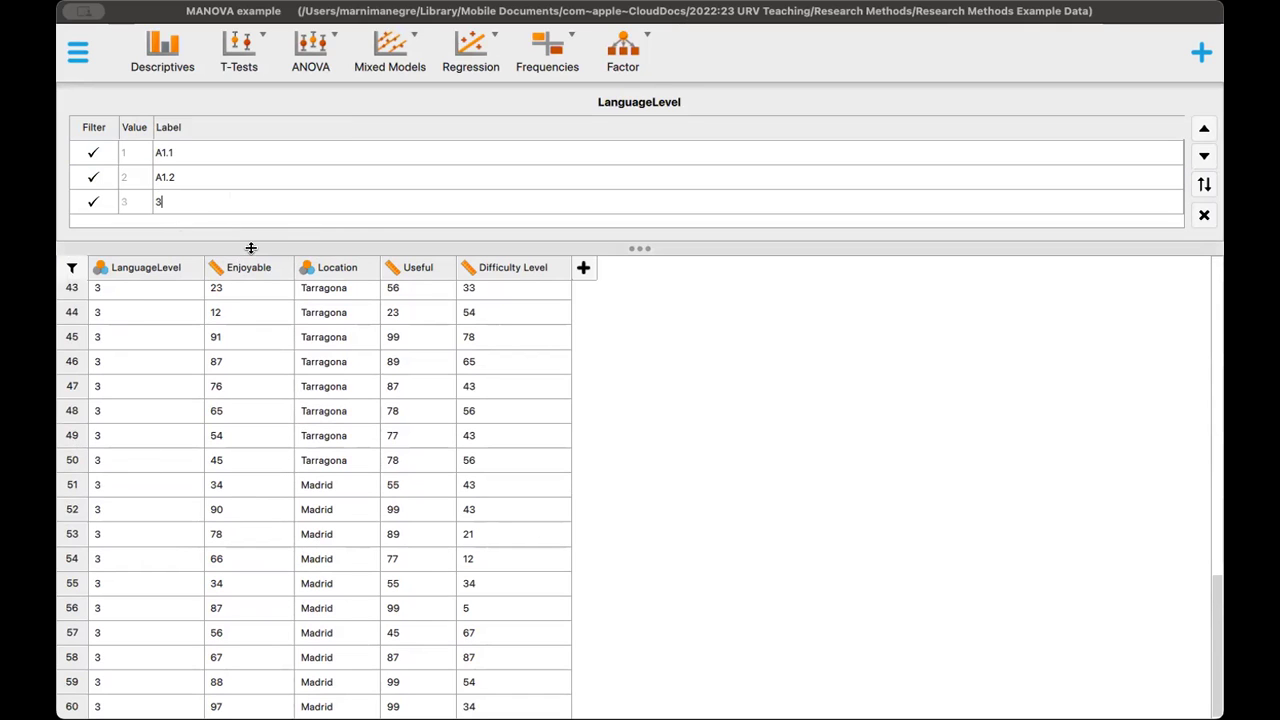
{"action": "key", "text": "BackSpace"}
{"action": "type", "text": "A2.1"}
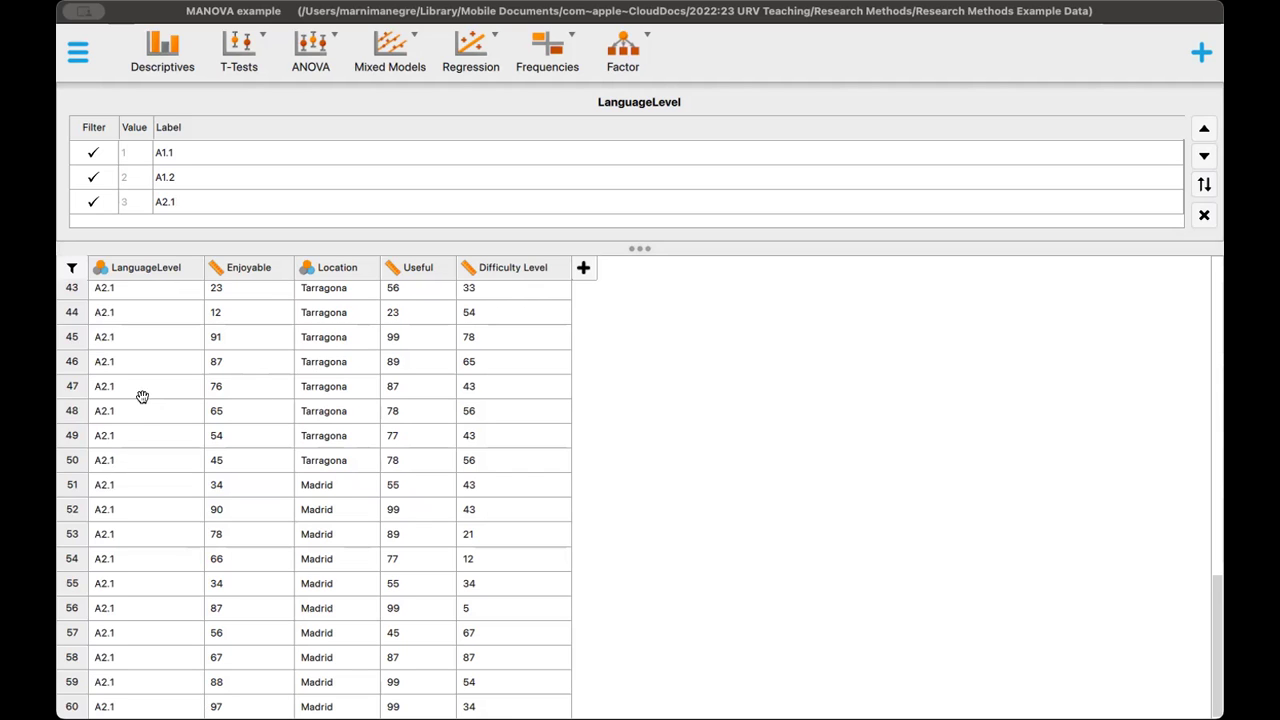
{"action": "scroll", "coordinate": [141, 400], "scroll_direction": "up", "scroll_amount": 15}
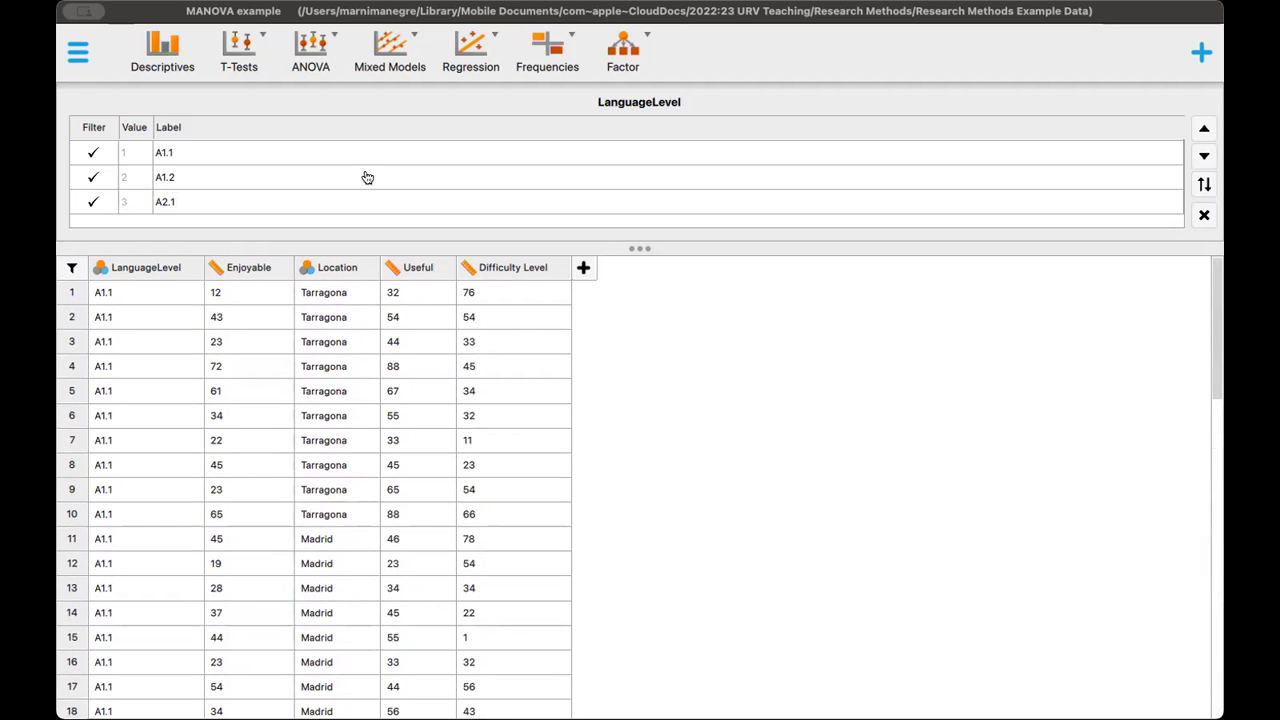
- Start a MANOVA with LanguageLevel and Location as fixed factors
{"action": "left_click", "coordinate": [328, 46]}
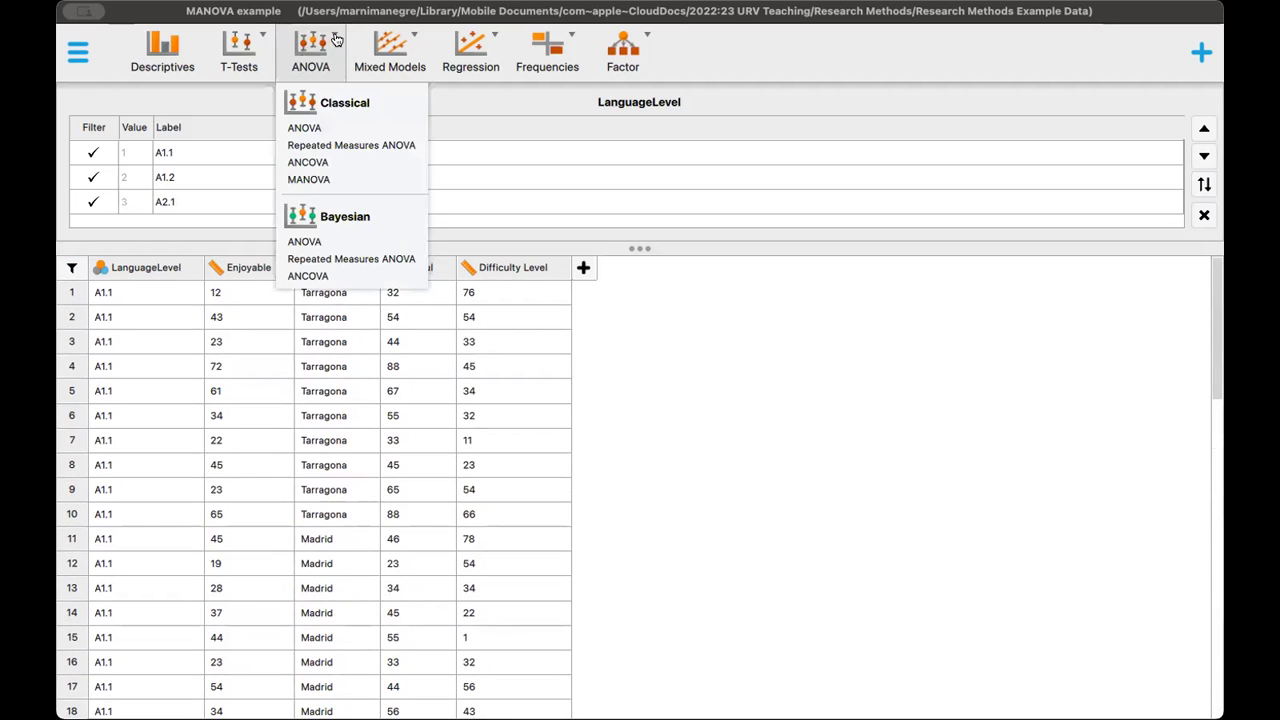
{"action": "left_click", "coordinate": [321, 182]}
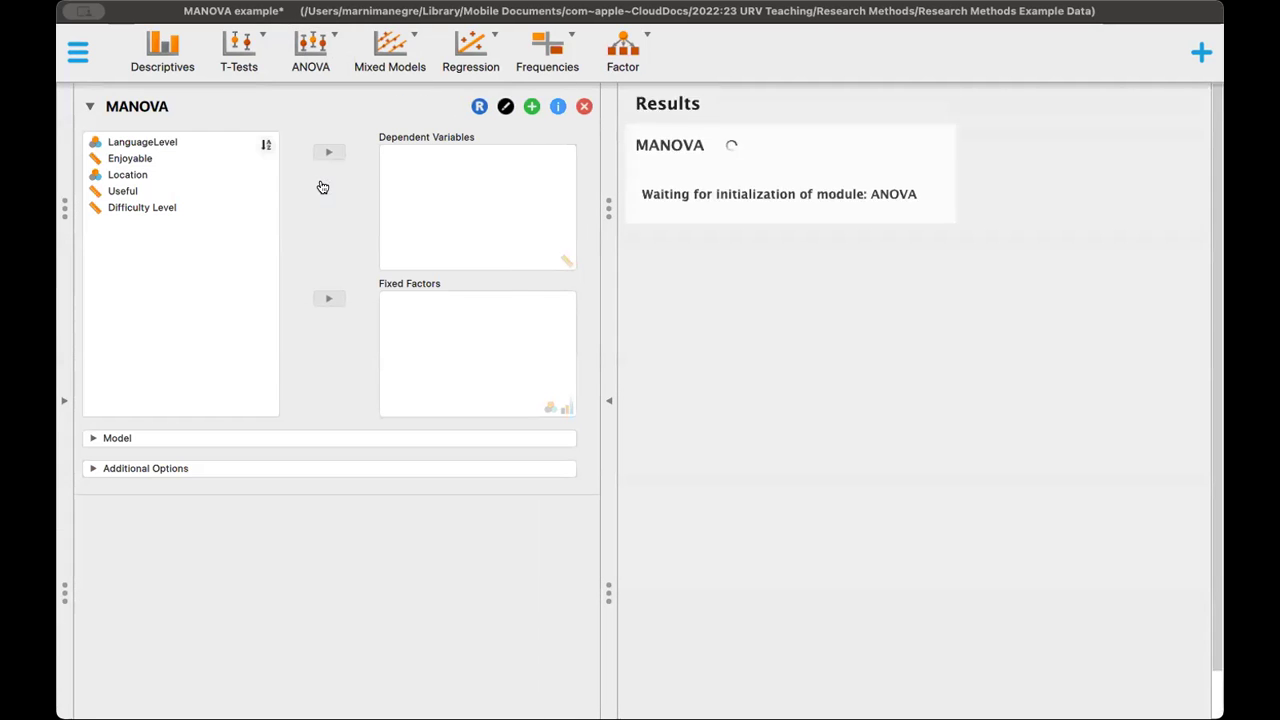
{"action": "left_click", "coordinate": [146, 143]}
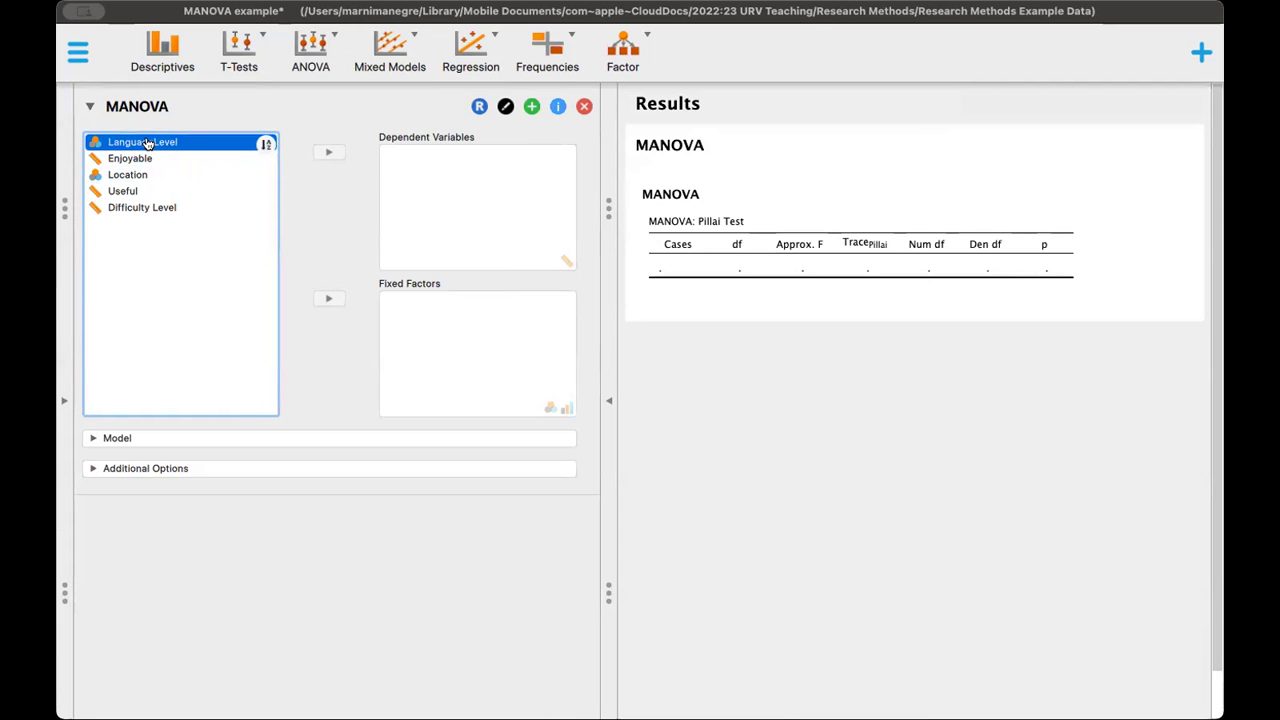
{"action": "left_click_drag", "start_coordinate": [146, 143], "coordinate": [463, 334]}
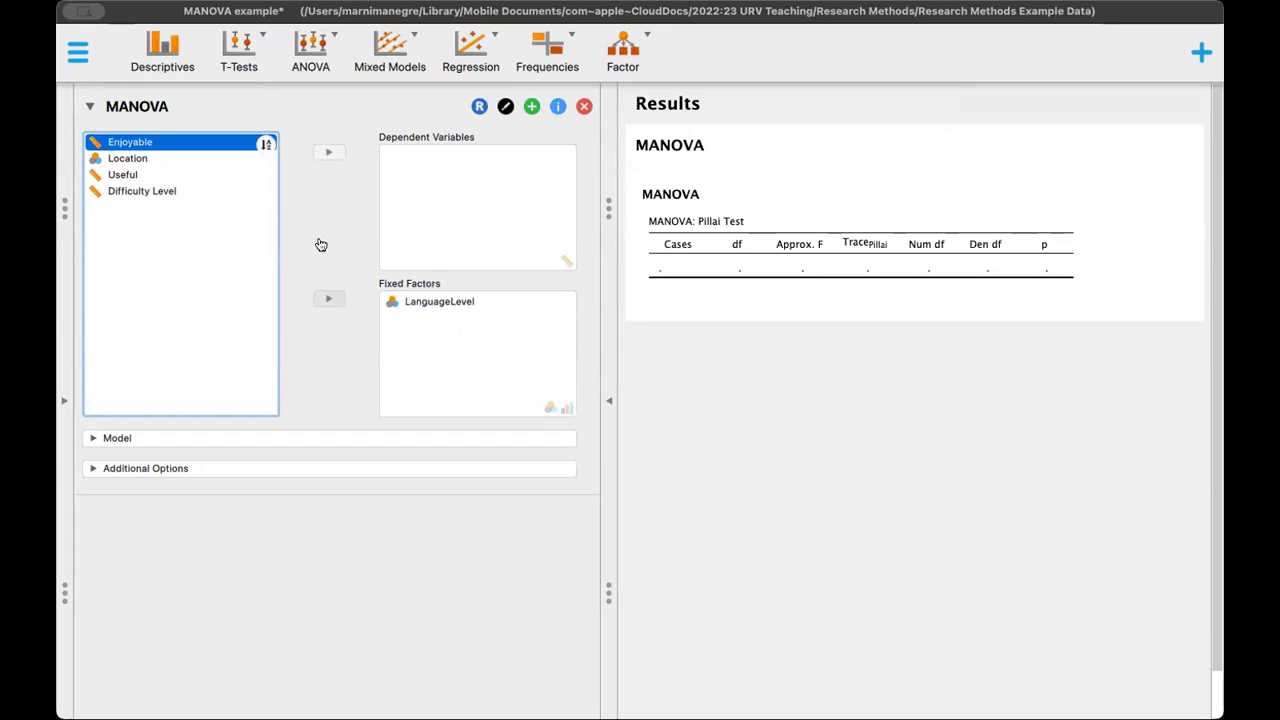
{"action": "left_click_drag", "start_coordinate": [132, 160], "coordinate": [439, 348]}
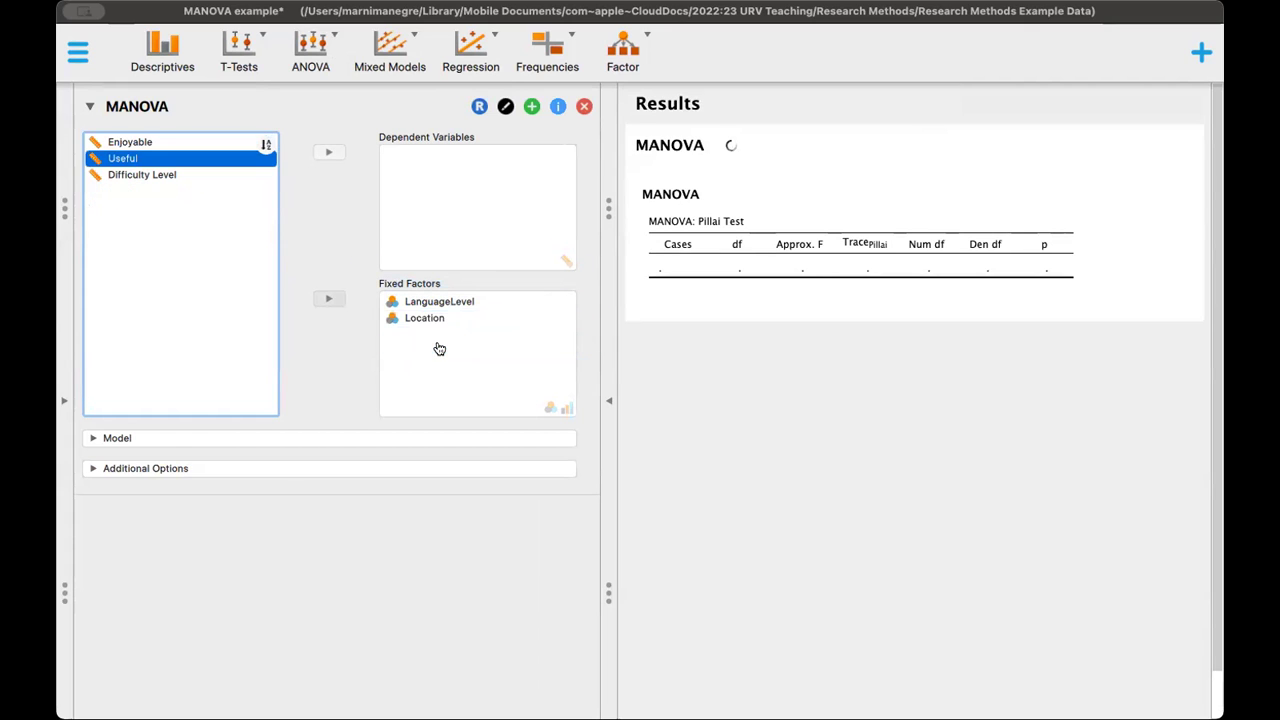
- Add Enjoyable, Useful and Difficulty Level as dependent variables
{"action": "left_click", "coordinate": [132, 146]}
{"action": "left_click", "coordinate": [326, 152]}
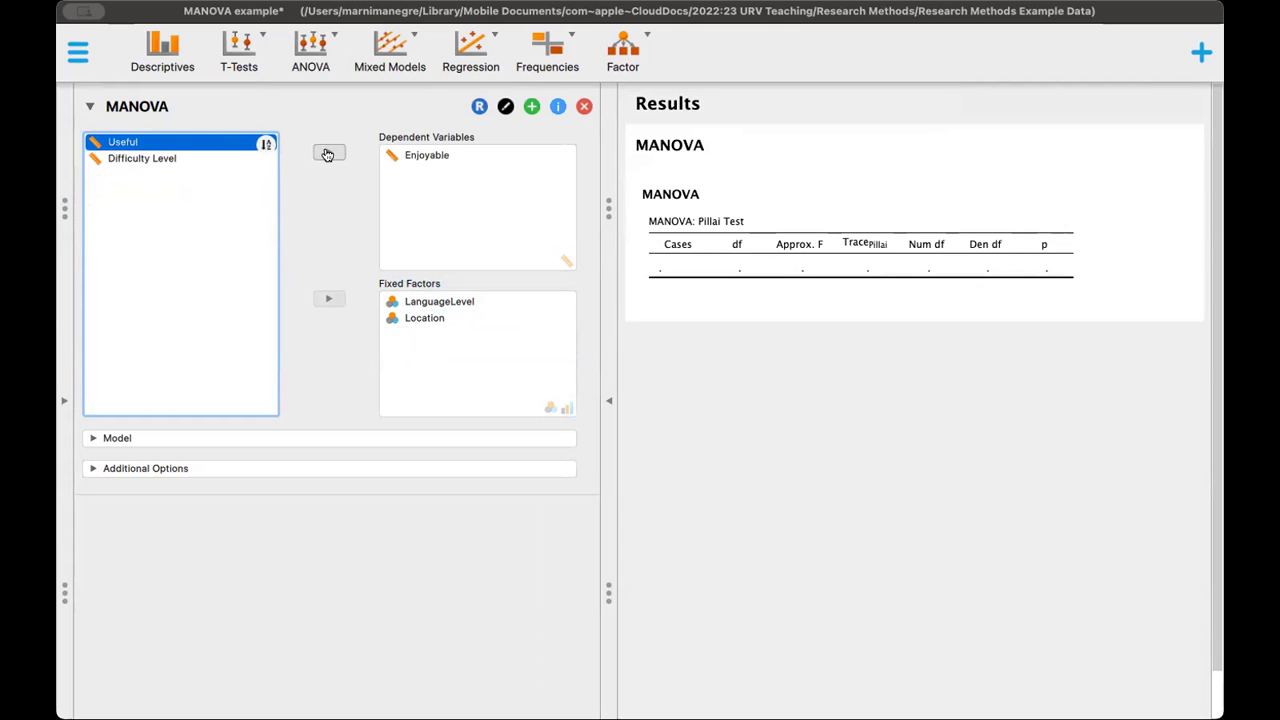
{"action": "left_click", "coordinate": [326, 153]}
{"action": "left_click", "coordinate": [327, 154]}
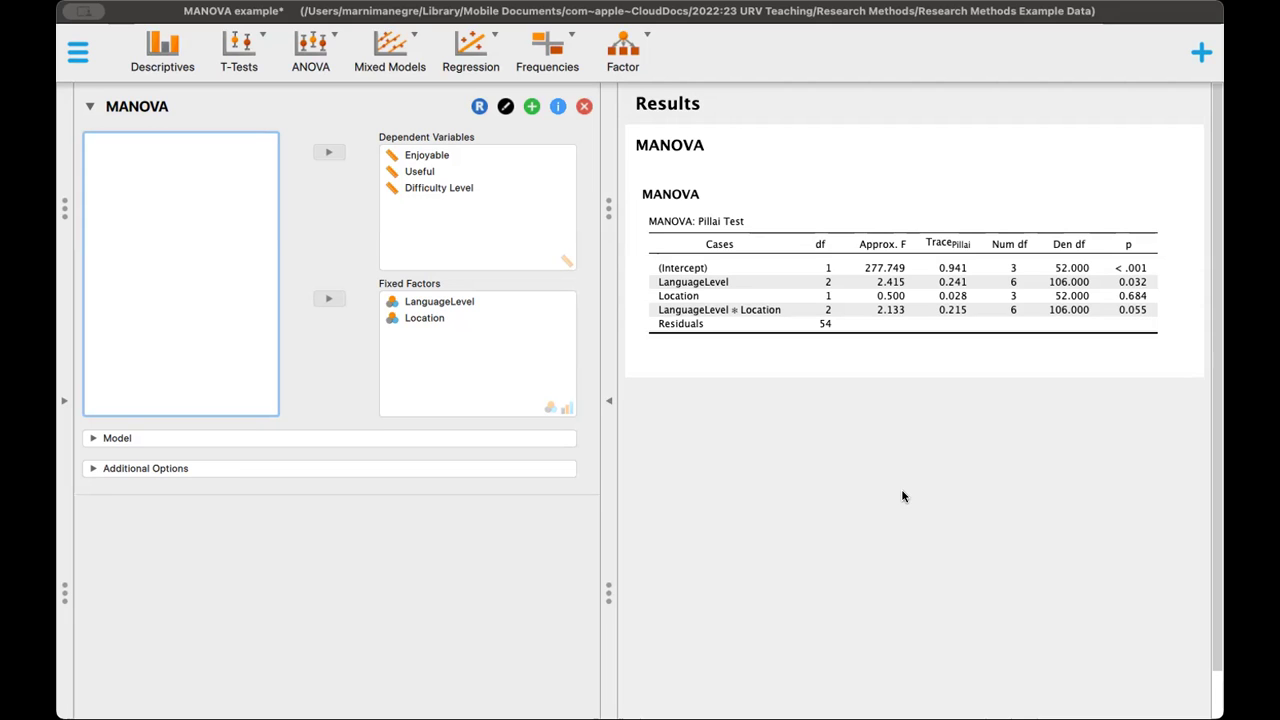
- Expand Model and Additional Options, add the Wilks test, then remove it again
{"action": "left_click", "coordinate": [92, 441]}
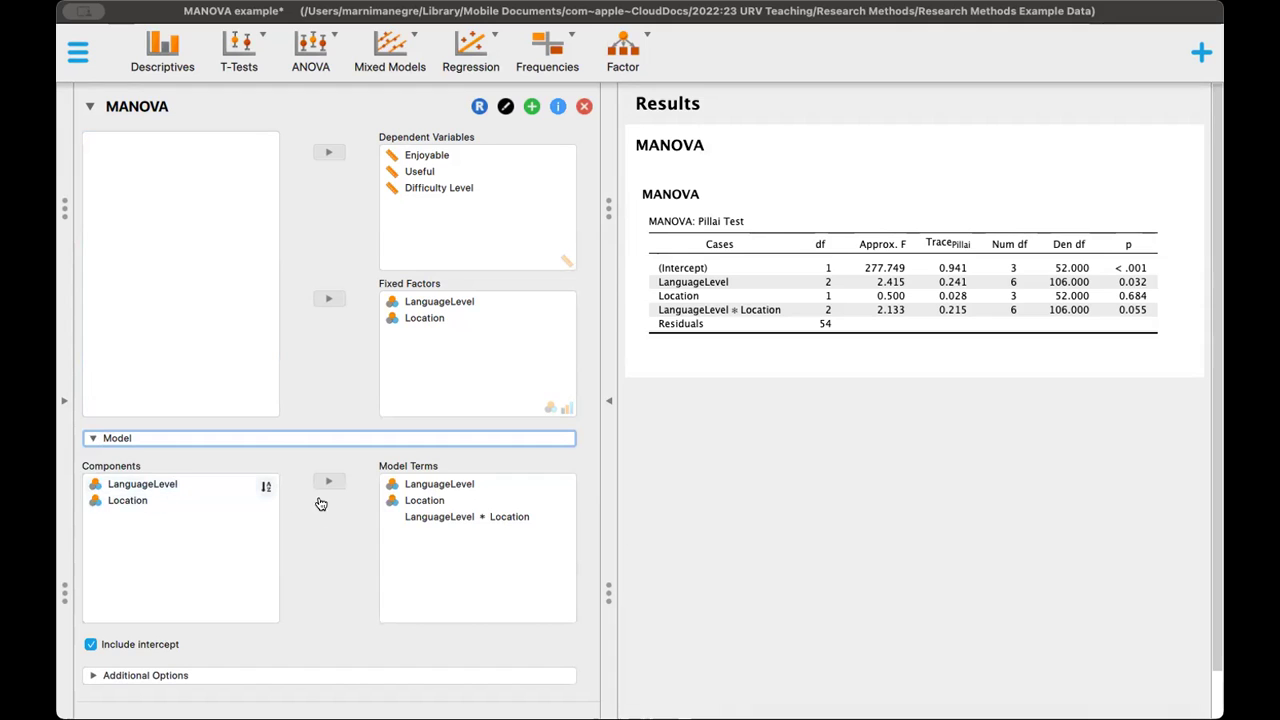
{"action": "left_click", "coordinate": [93, 680]}
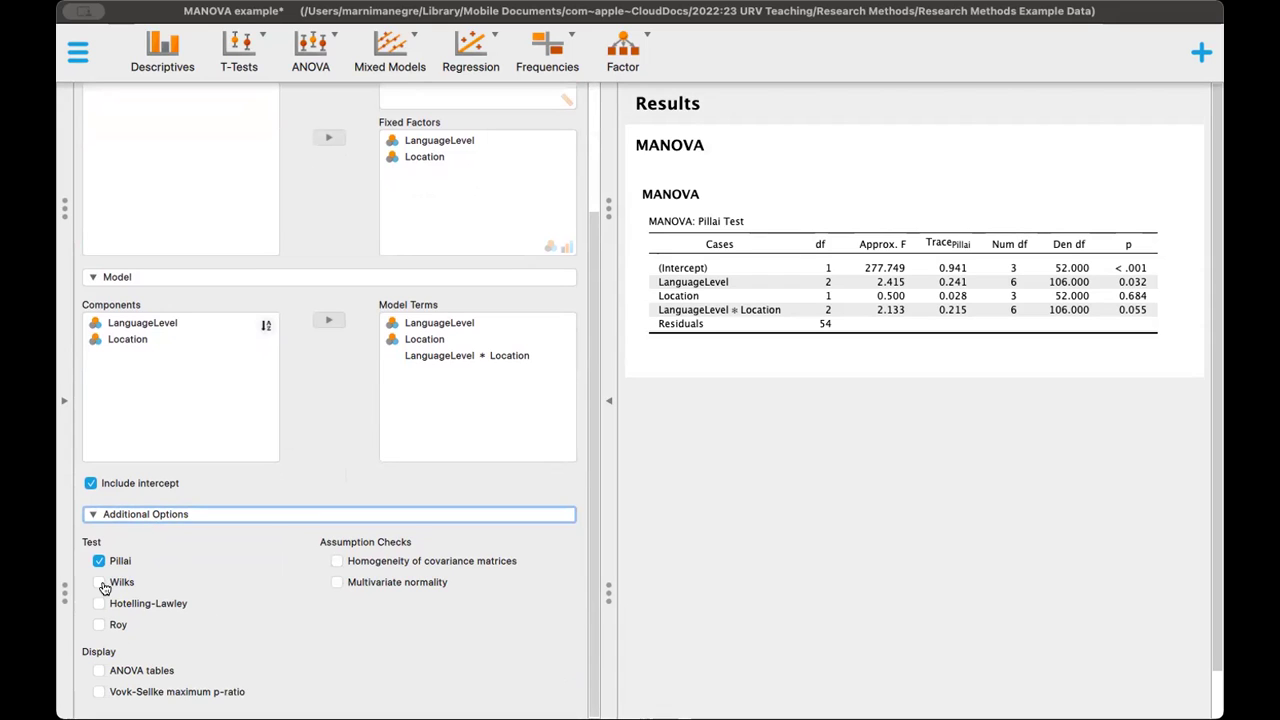
{"action": "left_click", "coordinate": [100, 586]}
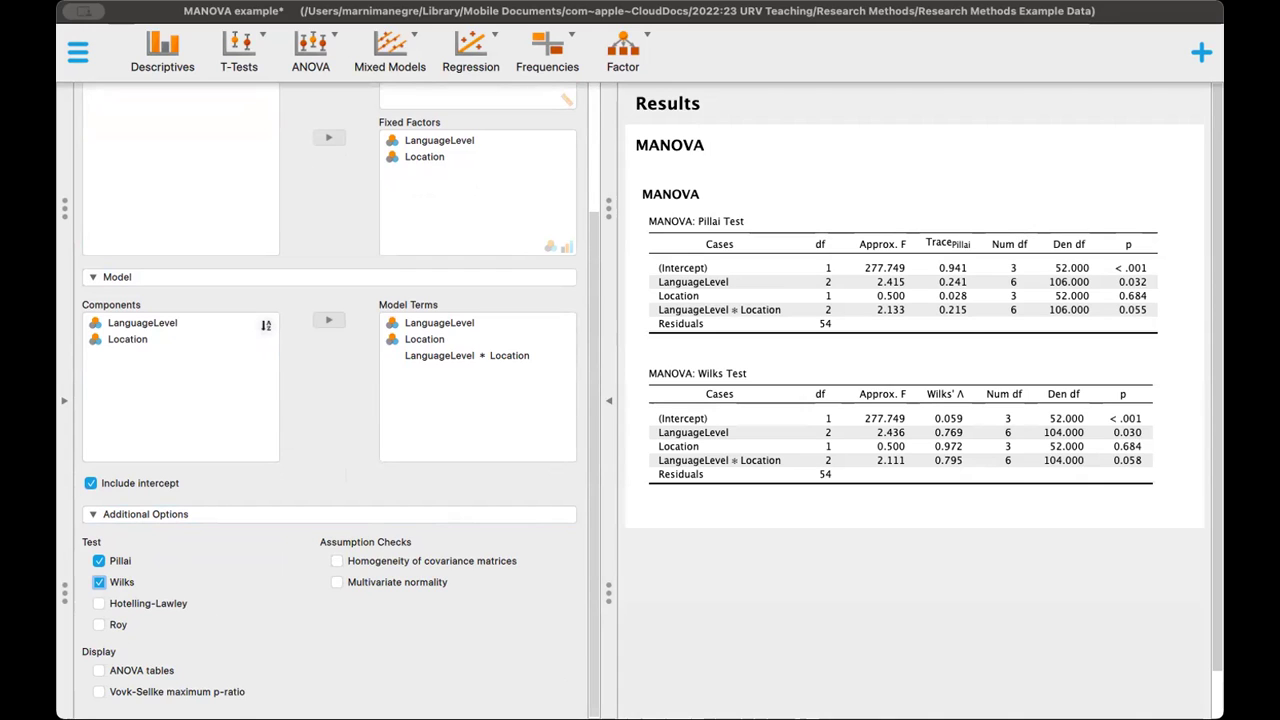
{"action": "left_click", "coordinate": [98, 582]}
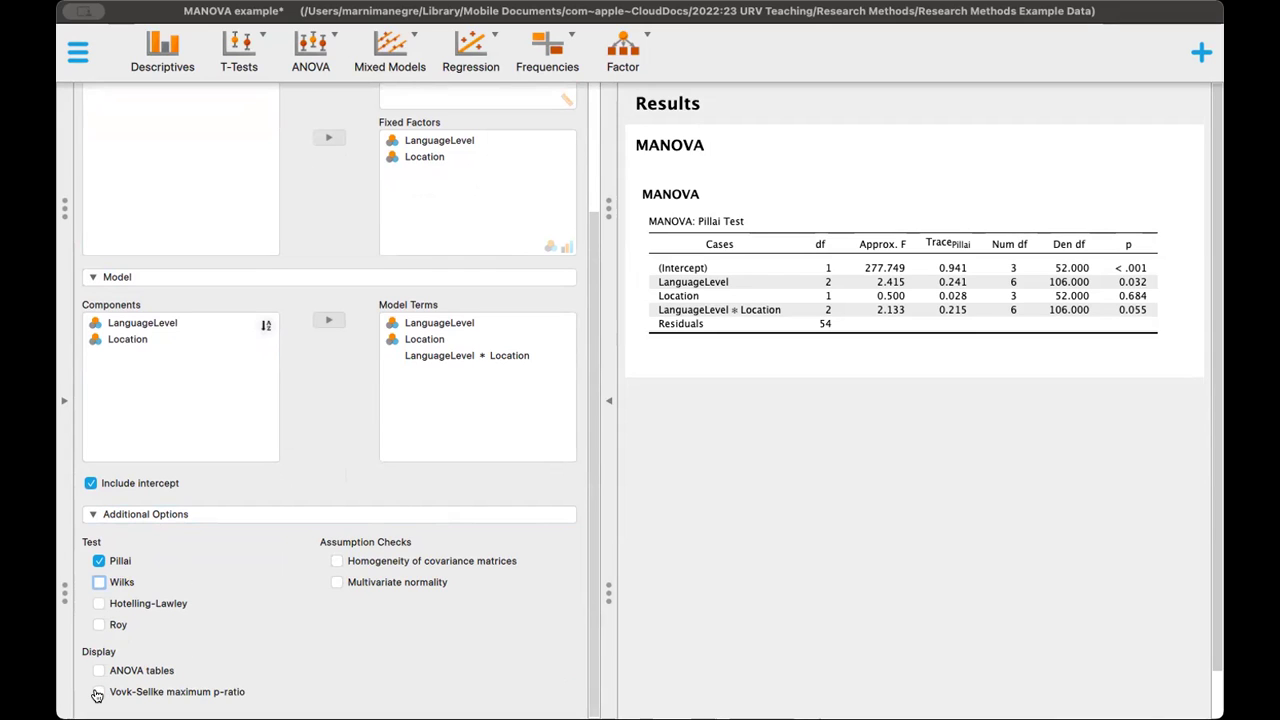
- Turn on ANOVA tables under Display and review the Enjoyable, Useful and Difficulty Level results
{"action": "left_click", "coordinate": [99, 671]}
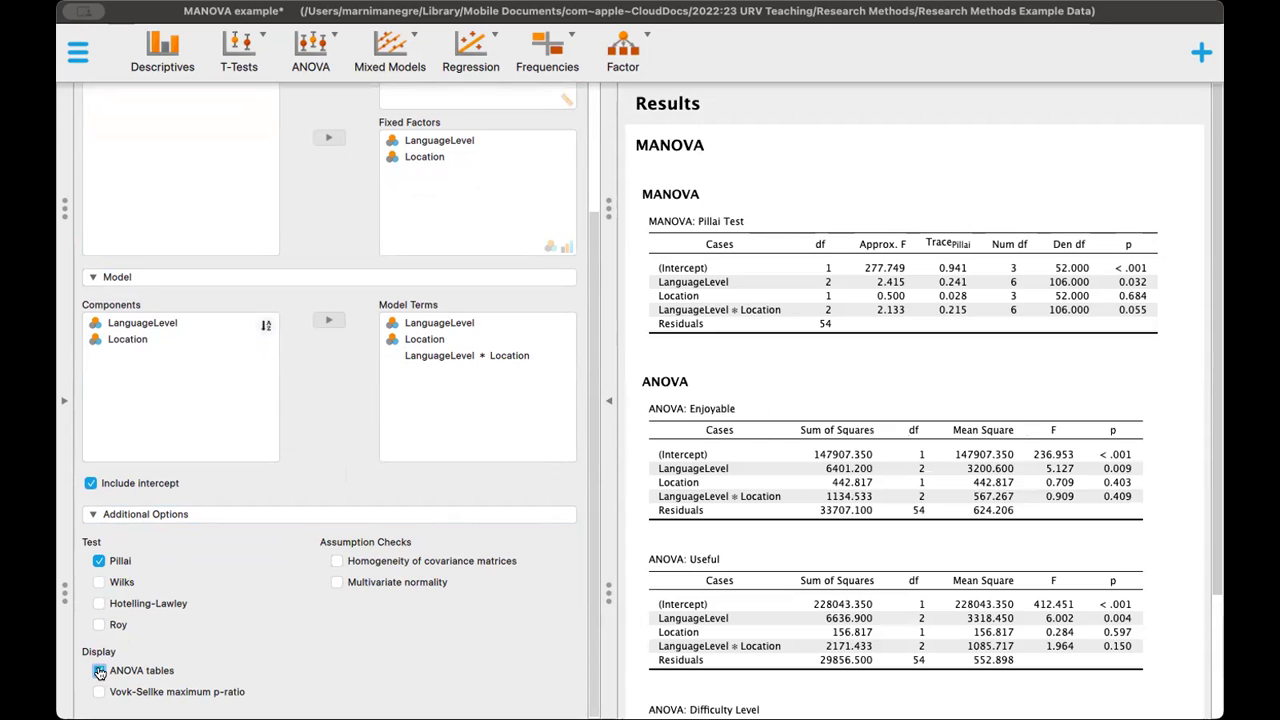
{"action": "scroll", "coordinate": [912, 487], "scroll_direction": "down", "scroll_amount": 3}
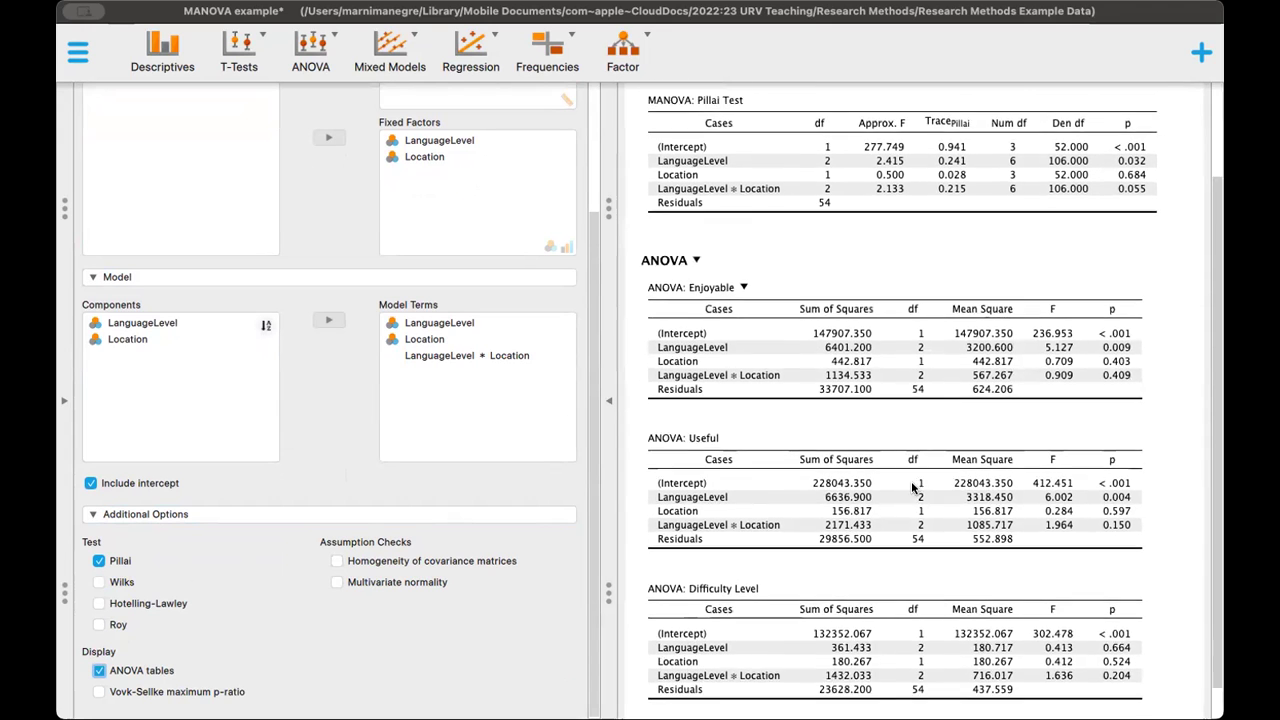
{"action": "scroll", "coordinate": [912, 487], "scroll_direction": "down", "scroll_amount": 1}
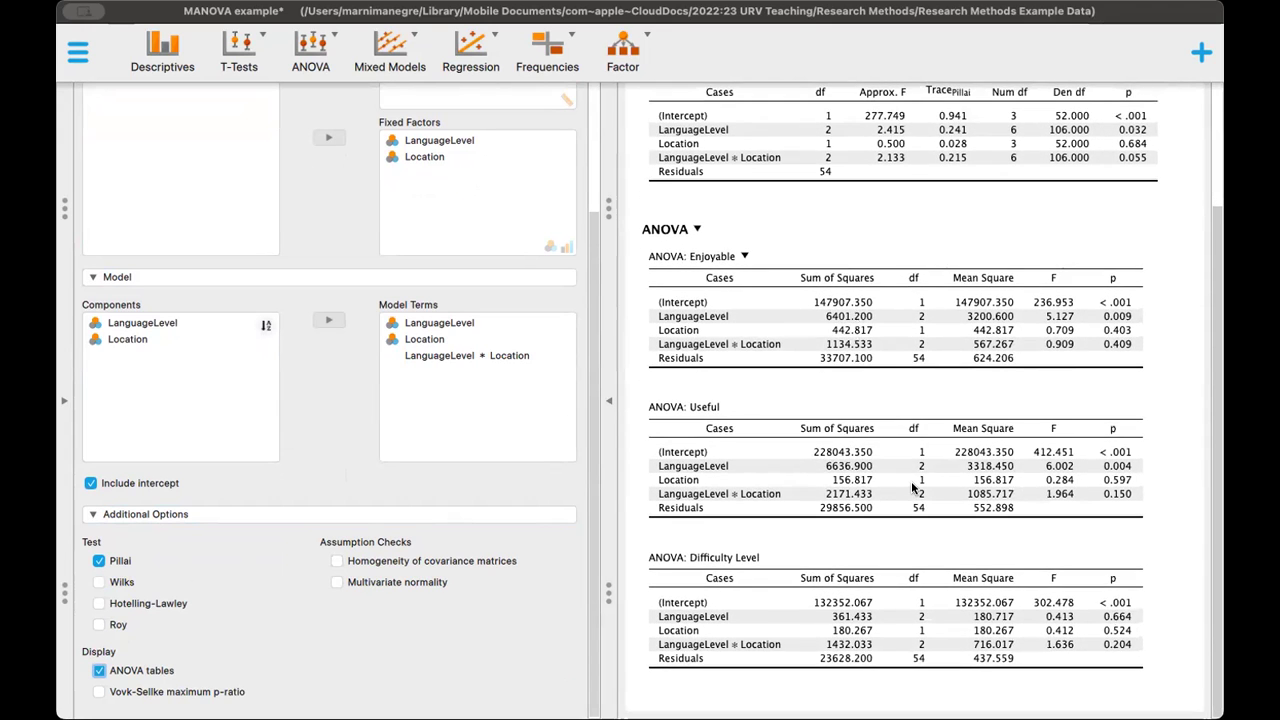
{"action": "scroll", "coordinate": [900, 487], "scroll_direction": "up", "scroll_amount": 4}
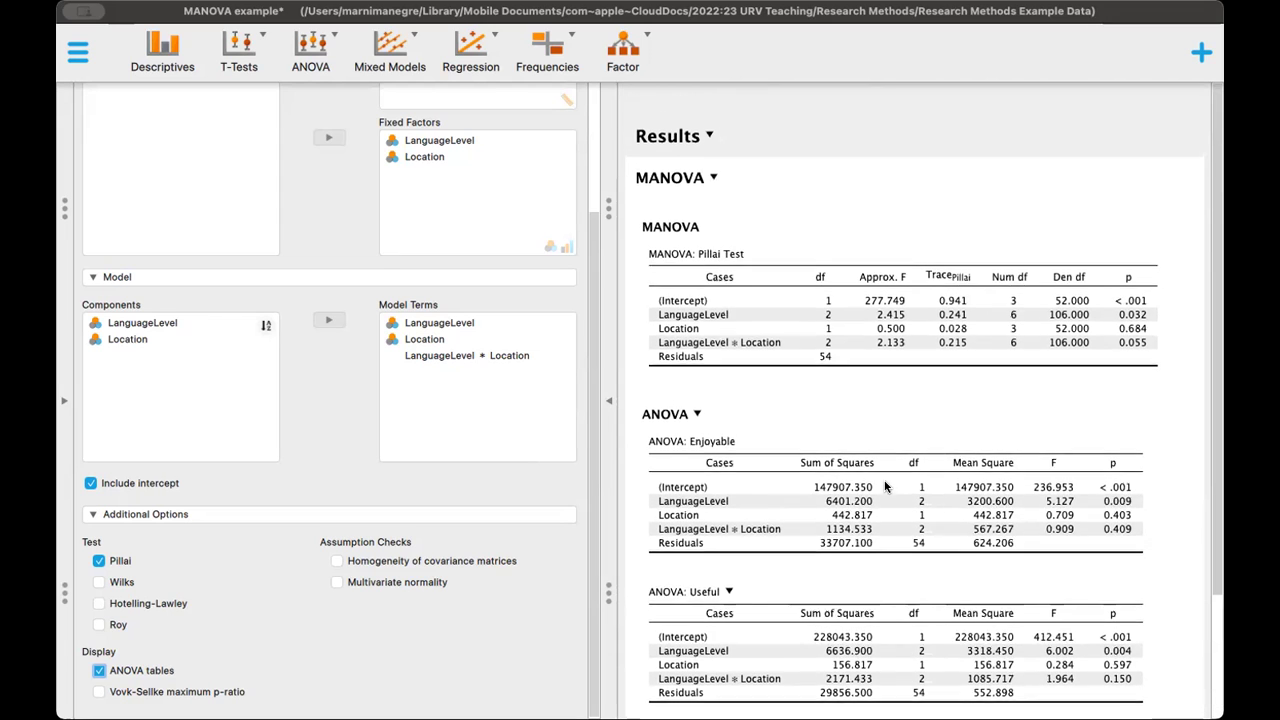